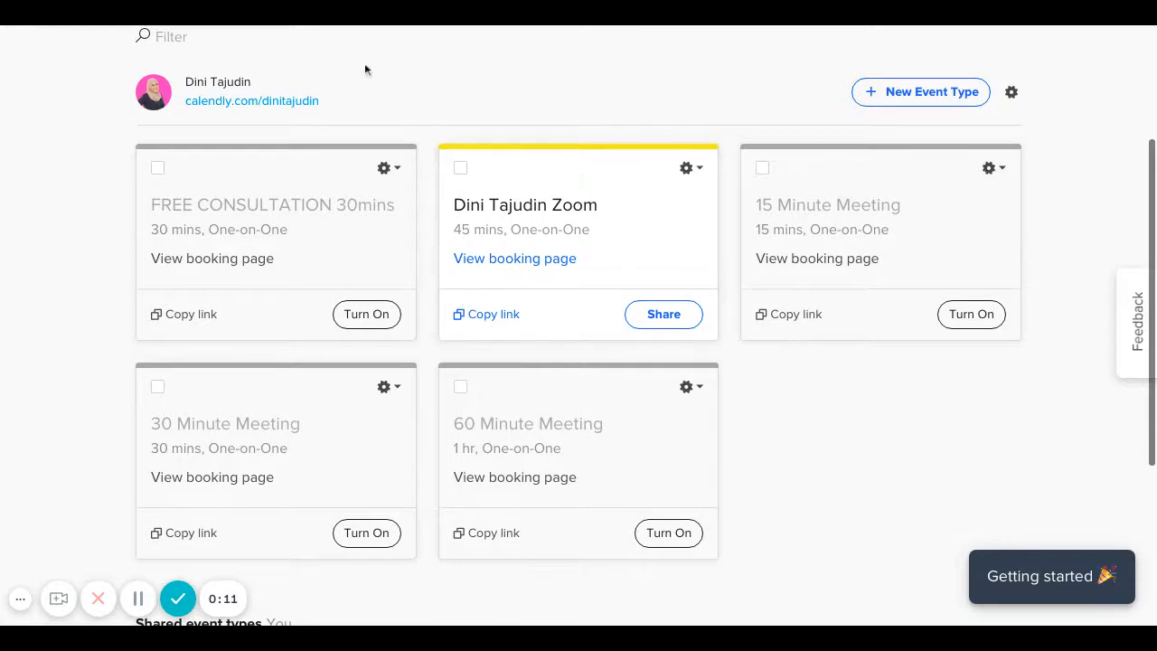
On the Event Types page, open the Create menu.
scroll(597, 221, "up", 1)
scroll(597, 221, "up", 2)
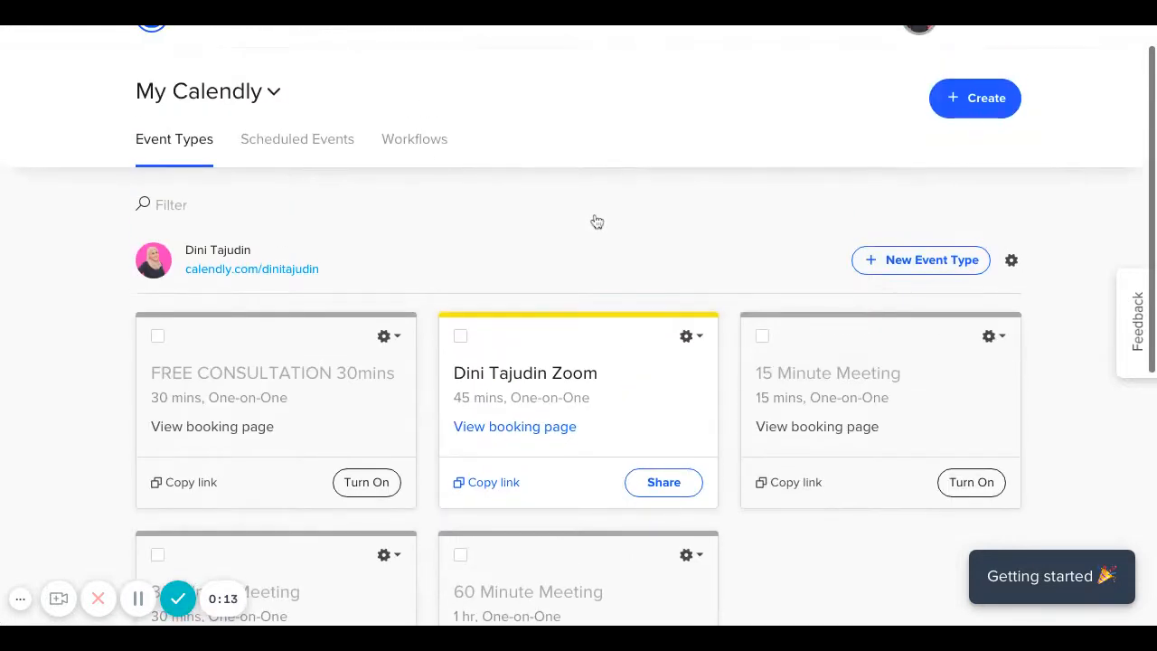
scroll(161, 135, "up", 1)
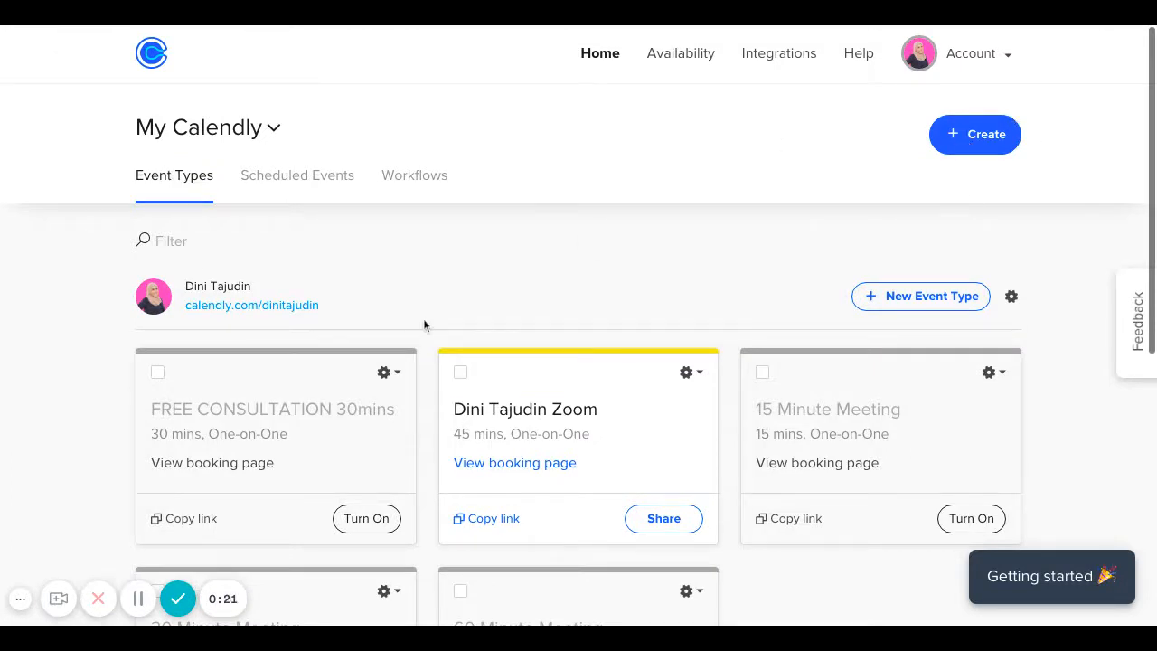
scroll(303, 452, "down", 3)
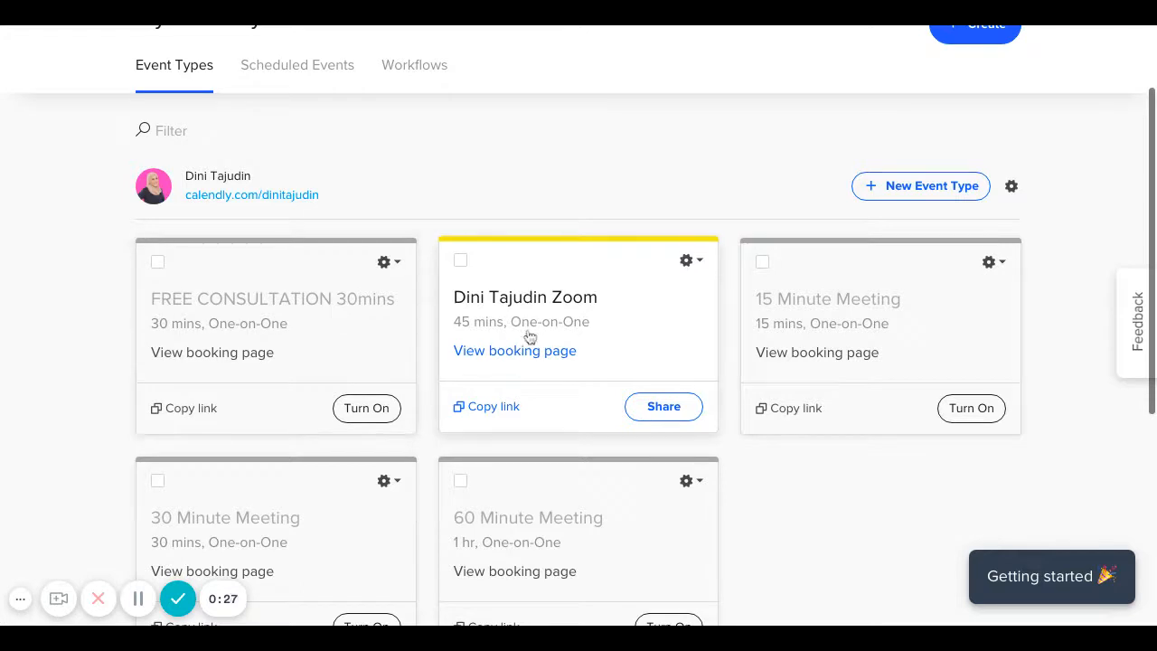
scroll(618, 354, "up", 2)
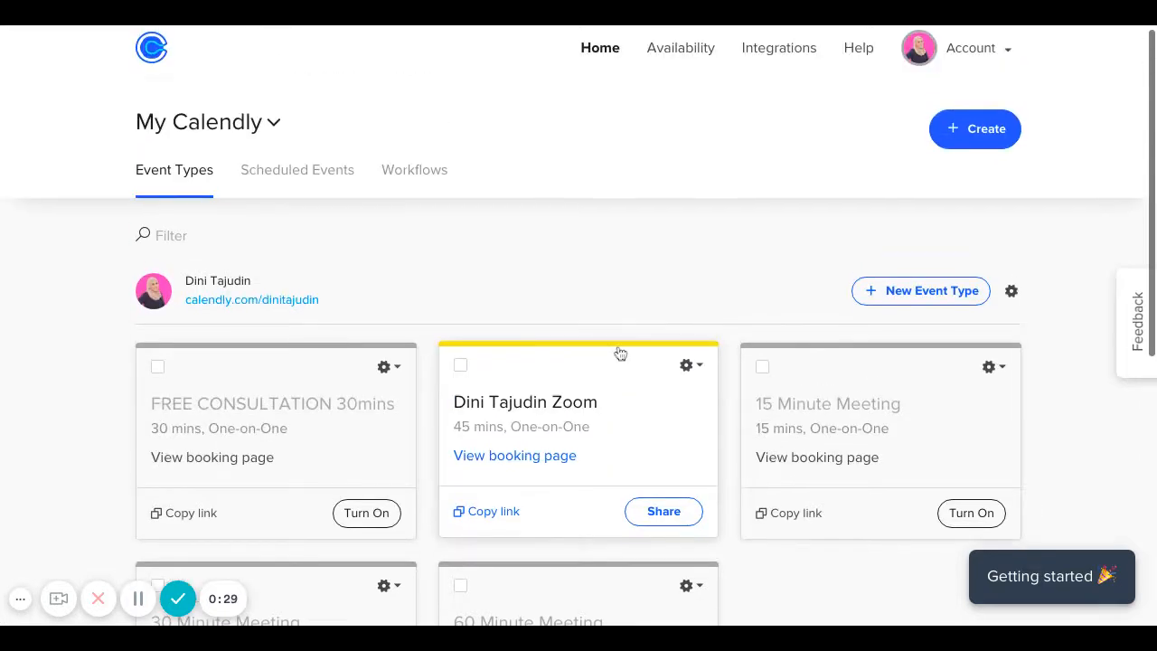
left_click(954, 131)
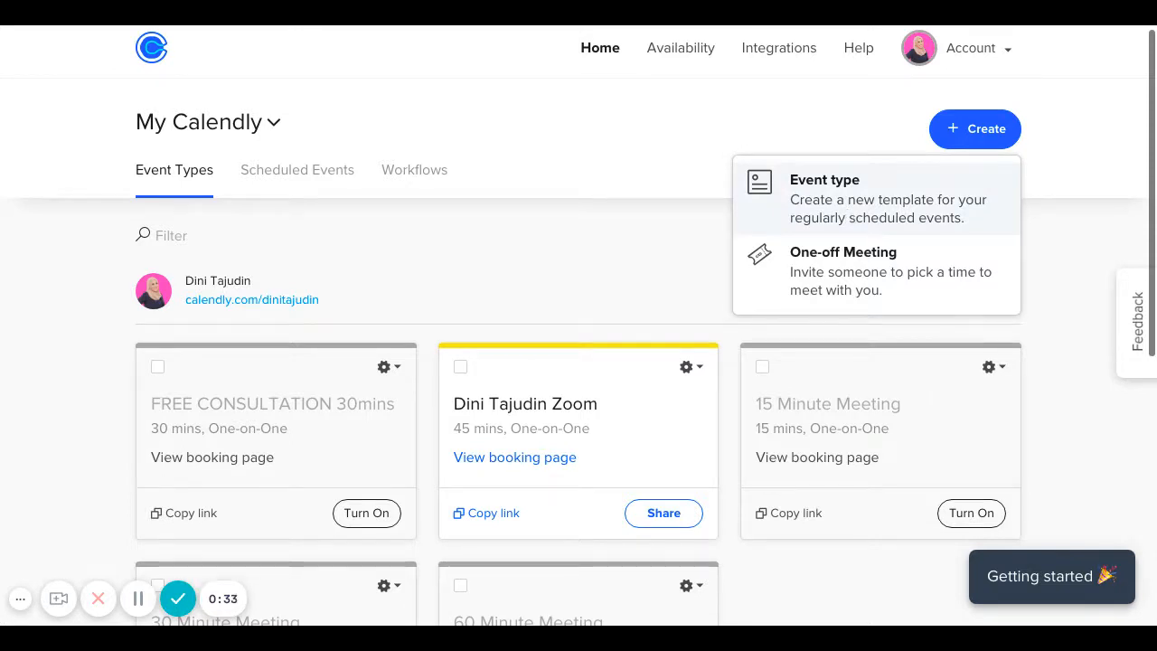
Create a One-on-One event type and name it '15MIN CONSULTATION'.
left_click(850, 215)
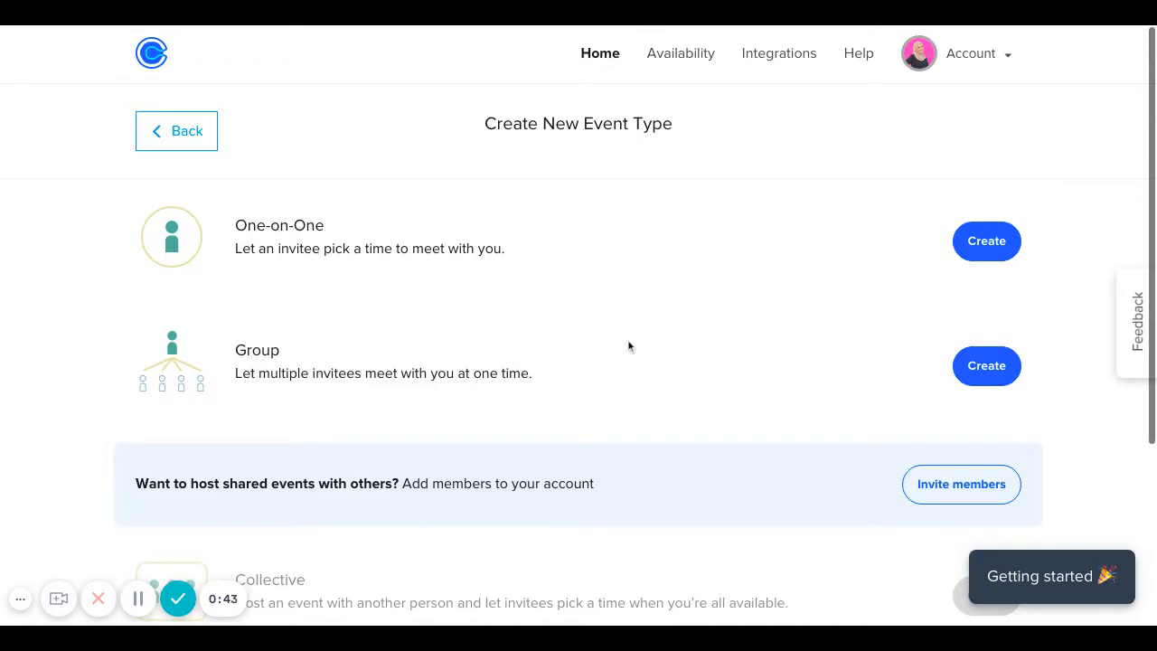
left_click(992, 258)
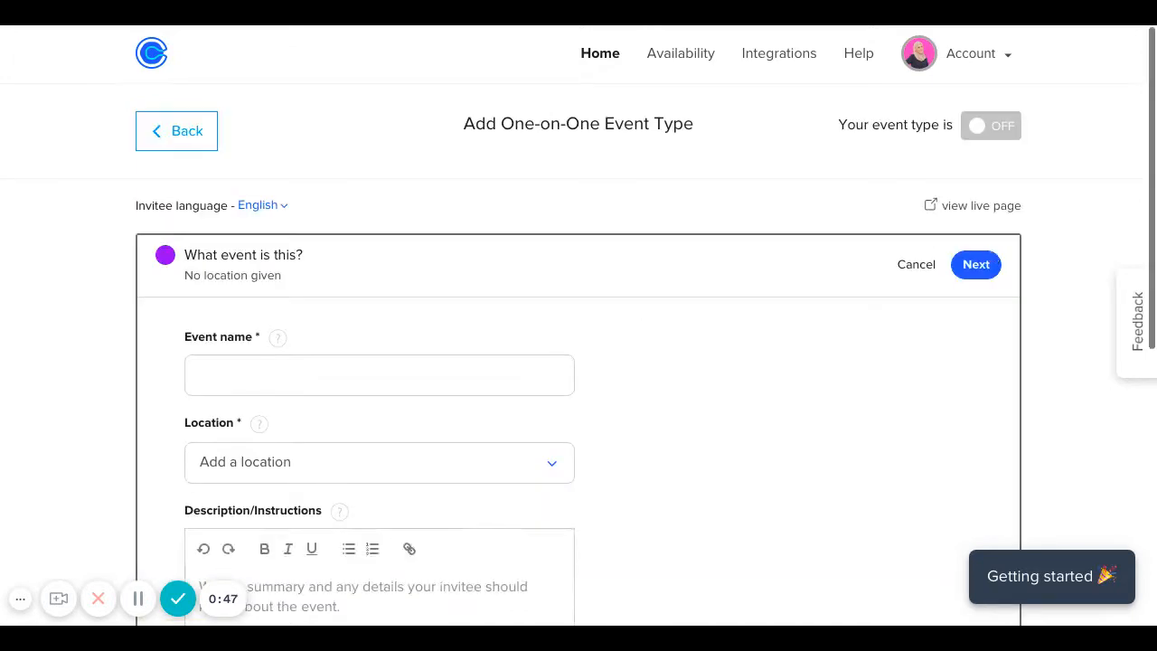
left_click(284, 367)
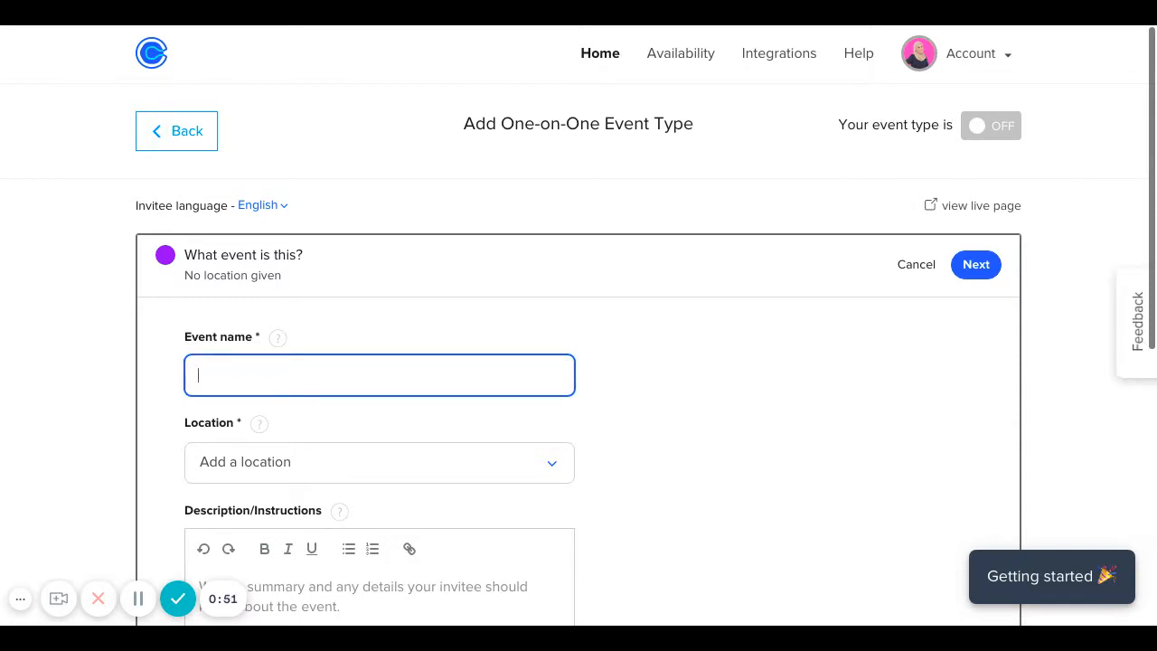
type("CON")
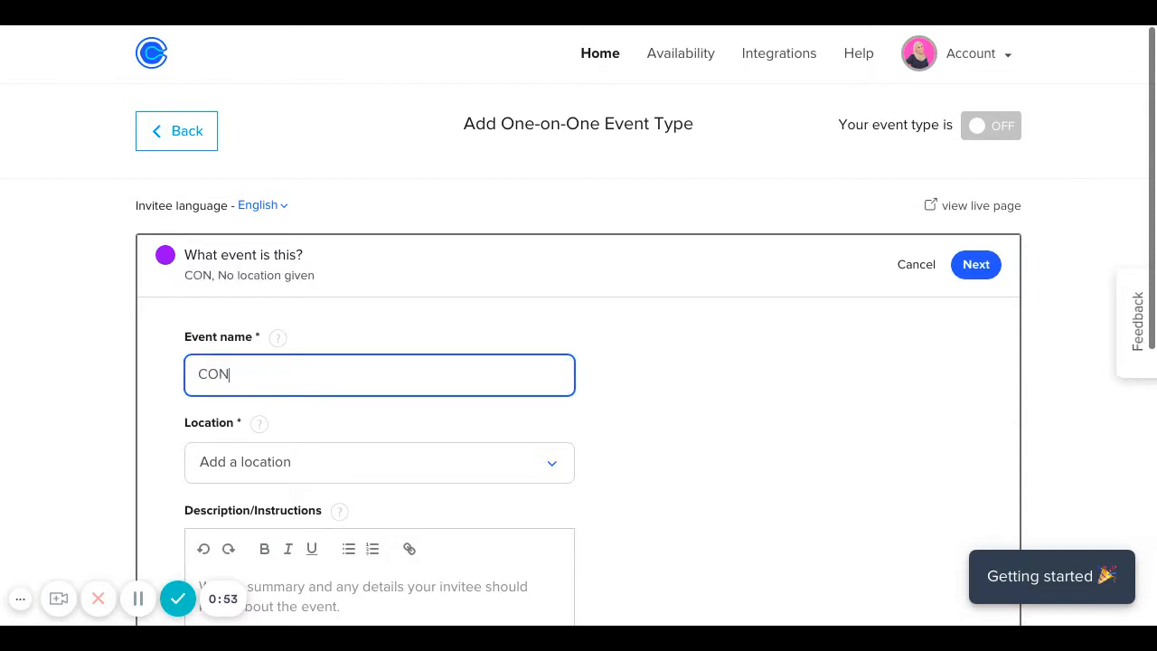
type("SUL")
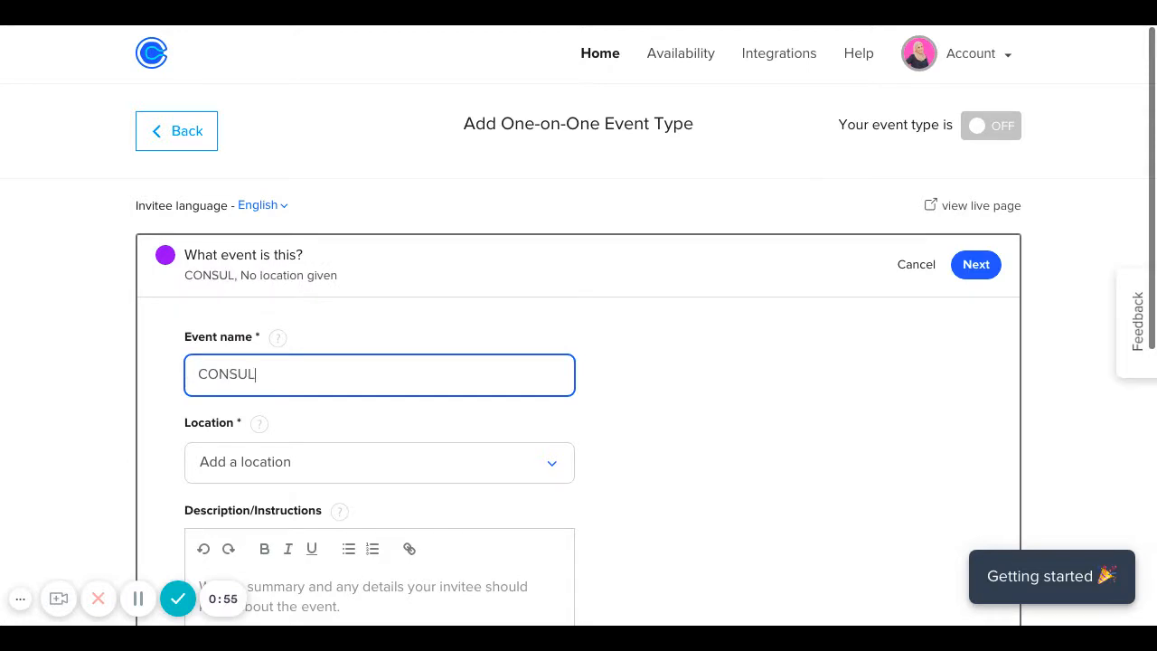
type("TATION")
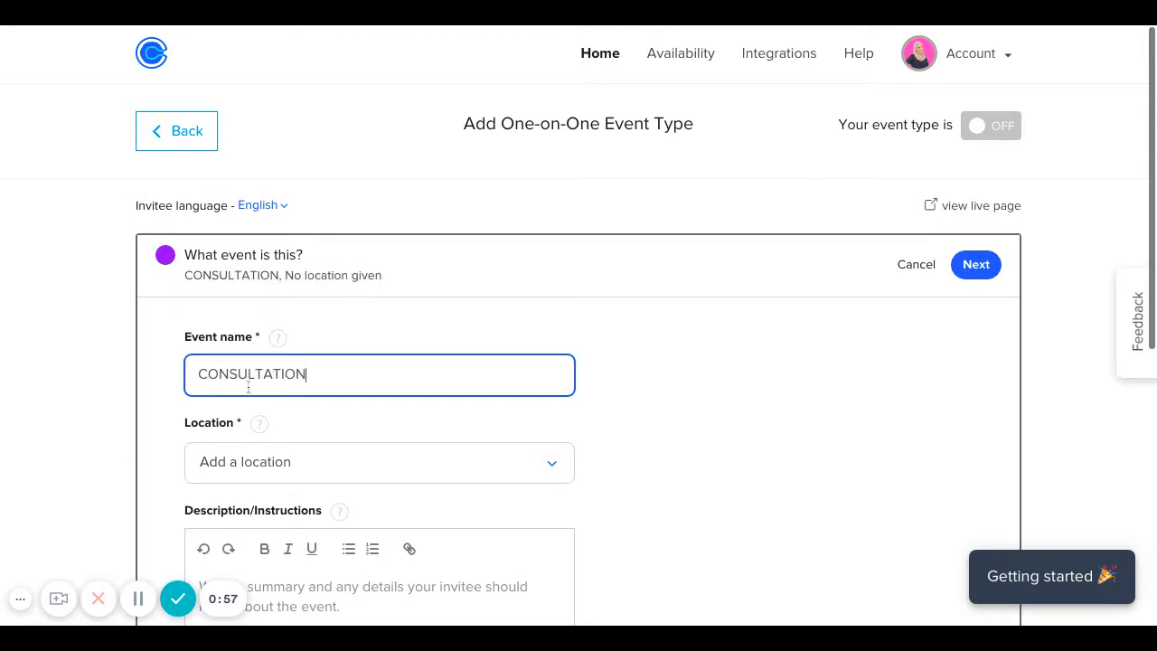
left_click(200, 374)
type("15MIN")
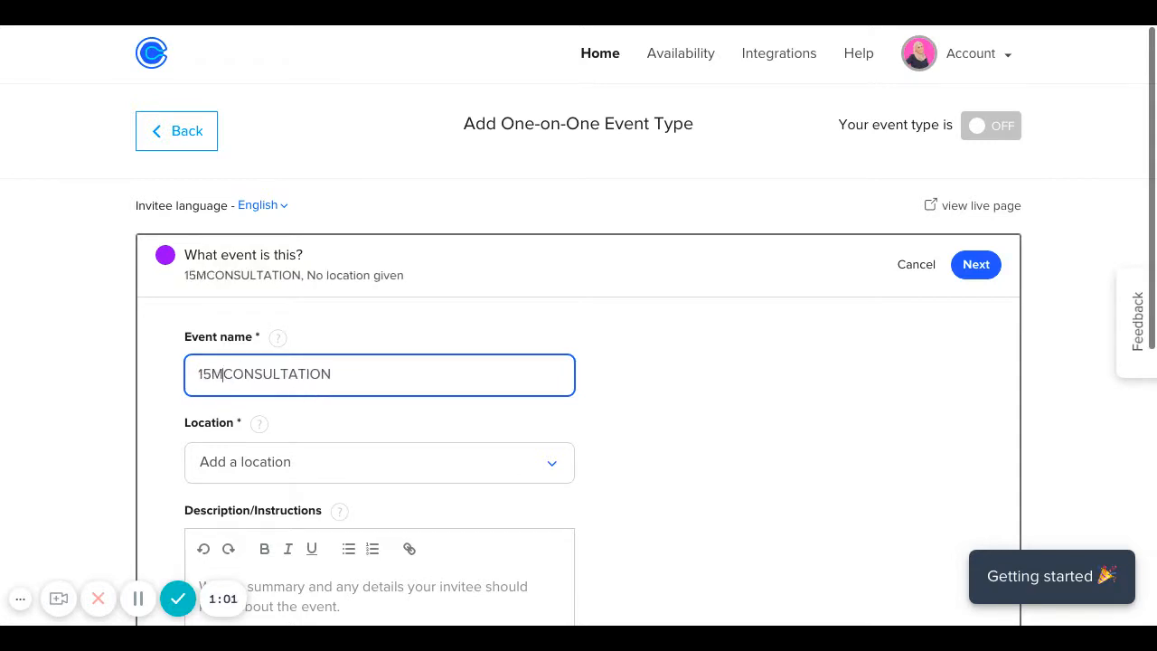
scroll(470, 407, "down", 2)
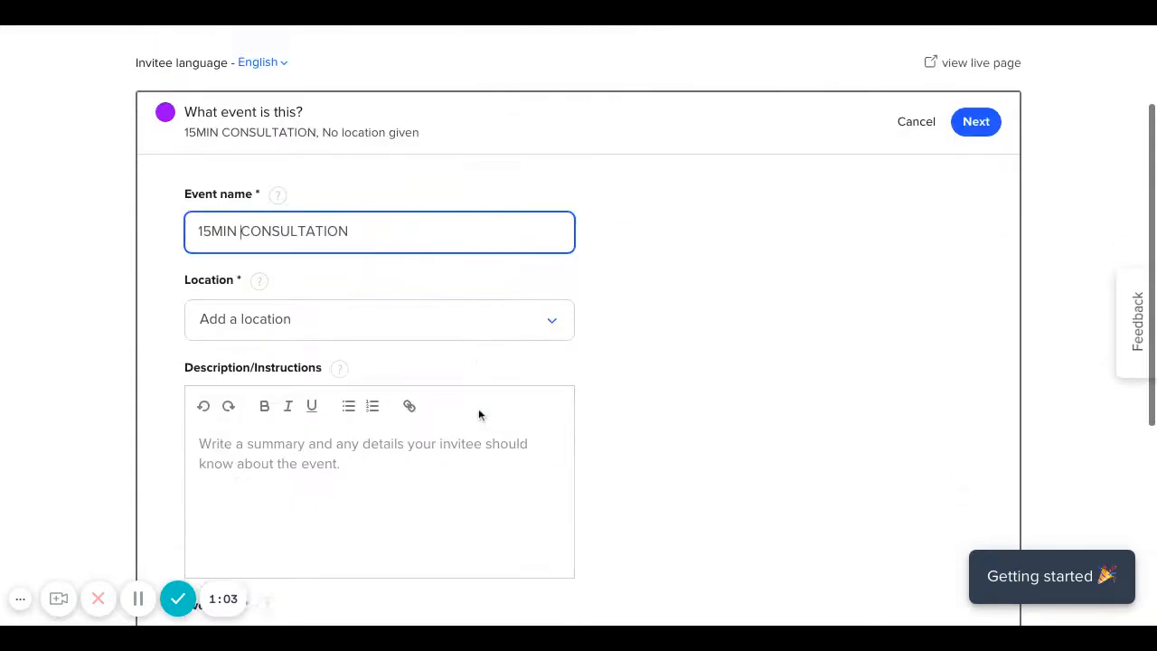
Set the location to Zoom and the description to 'Book a 15min clarity consultation with me'.
left_click(305, 323)
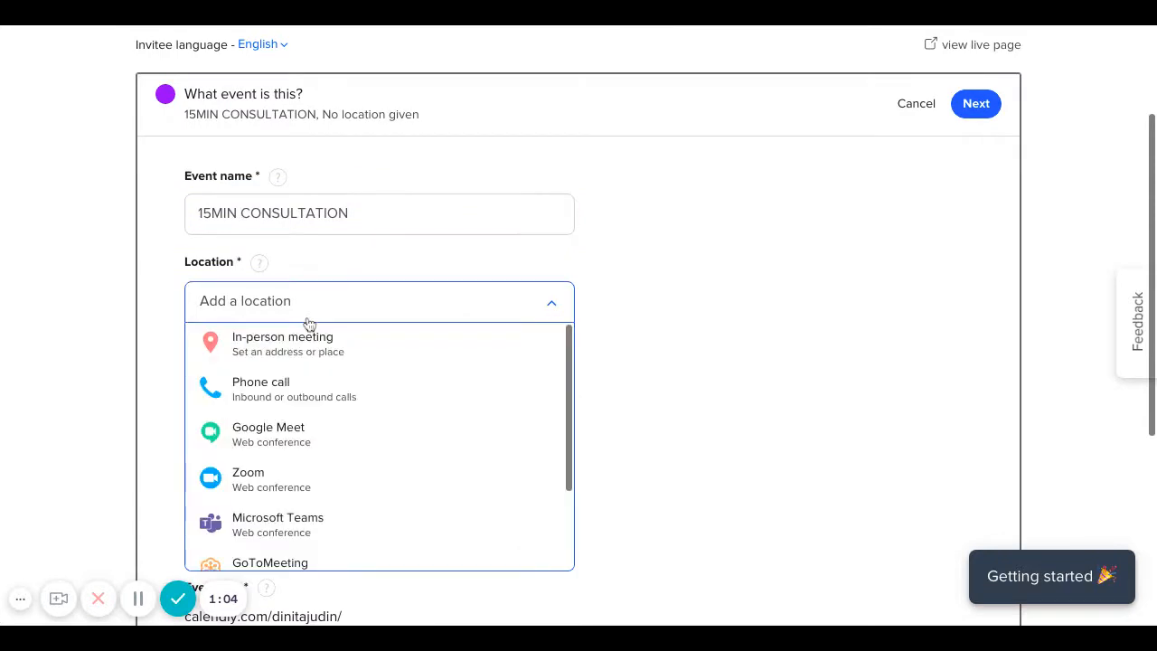
left_click(320, 479)
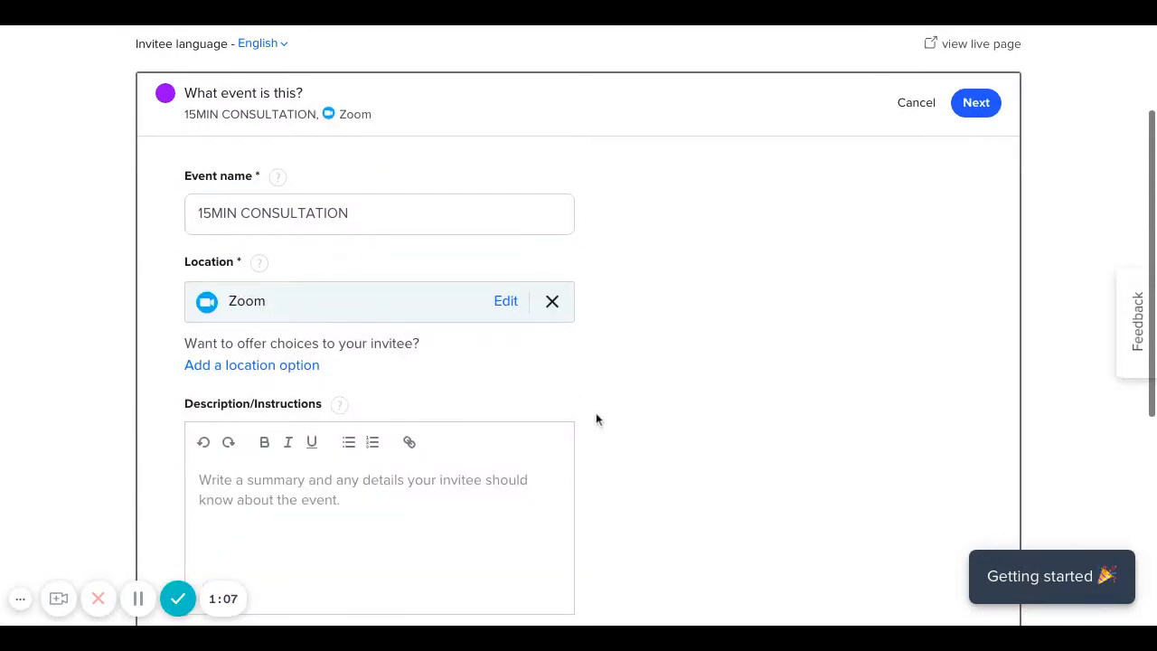
scroll(596, 418, "down", 1)
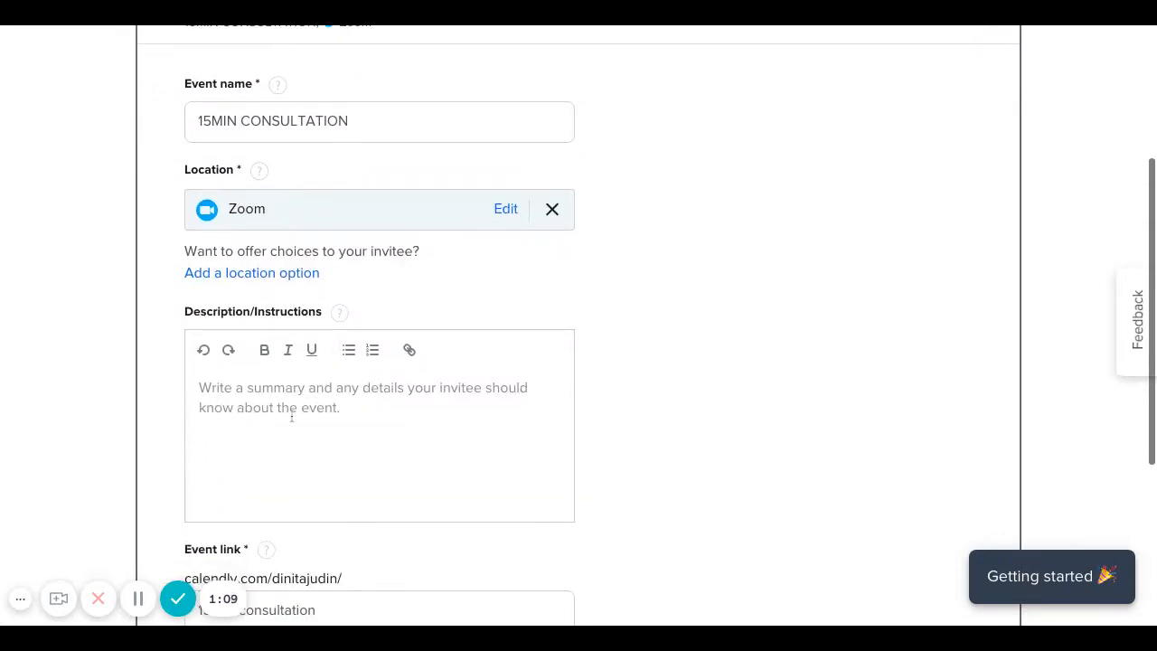
scroll(291, 418, "down", 1)
left_click(253, 313)
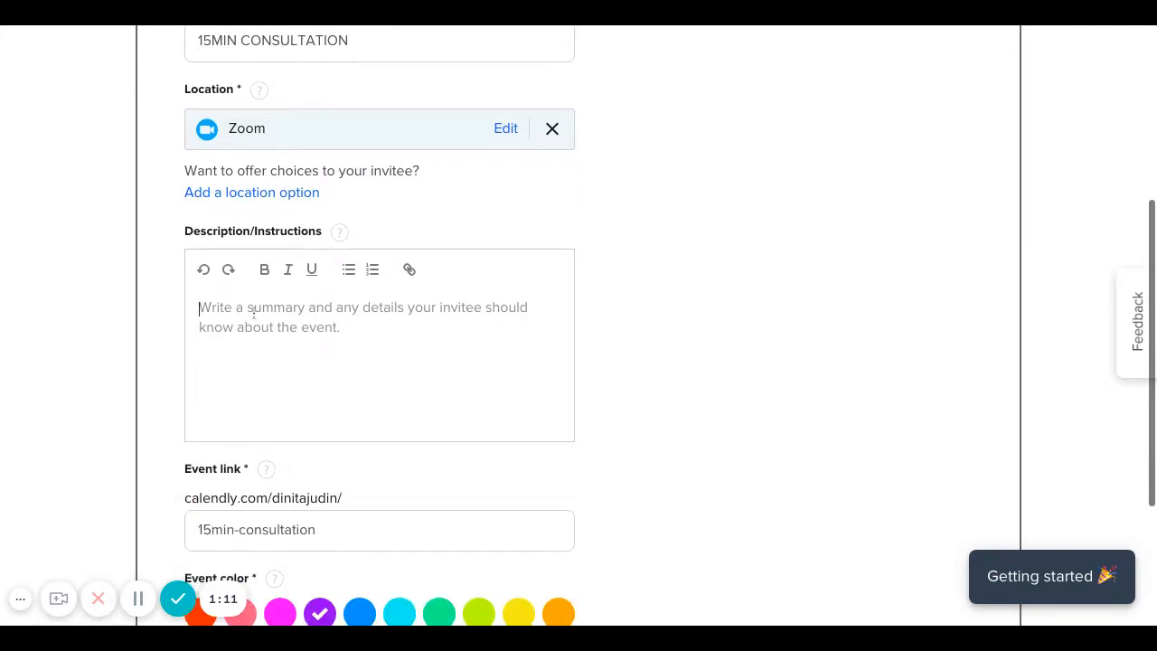
type("Book a ")
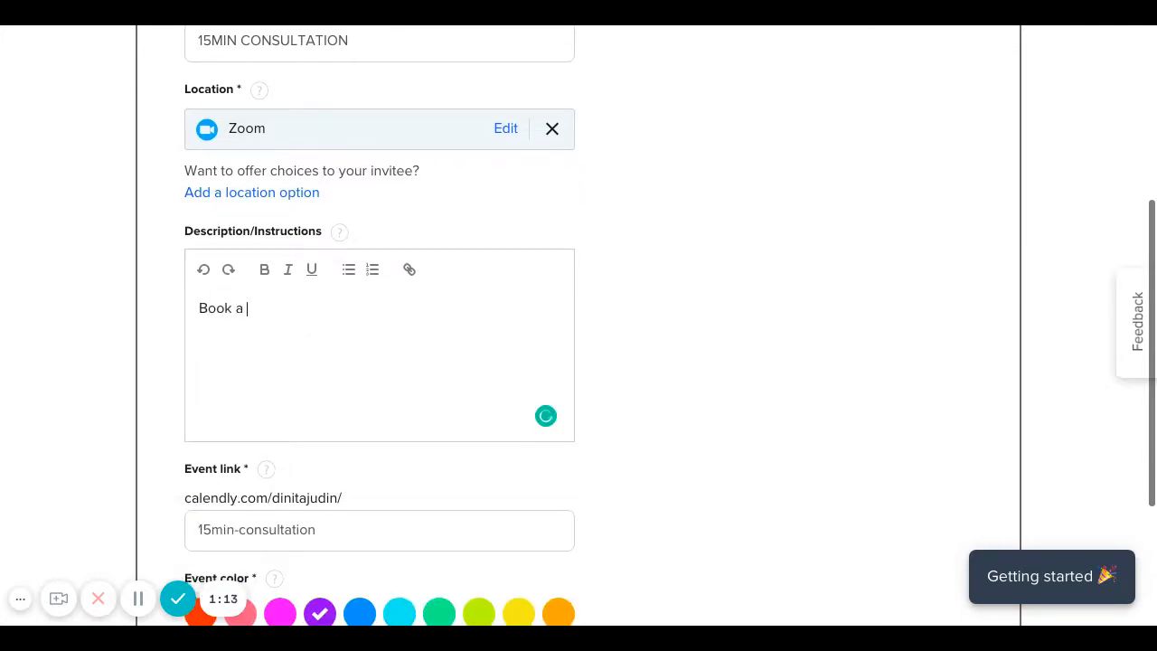
type("15min clarity consultation")
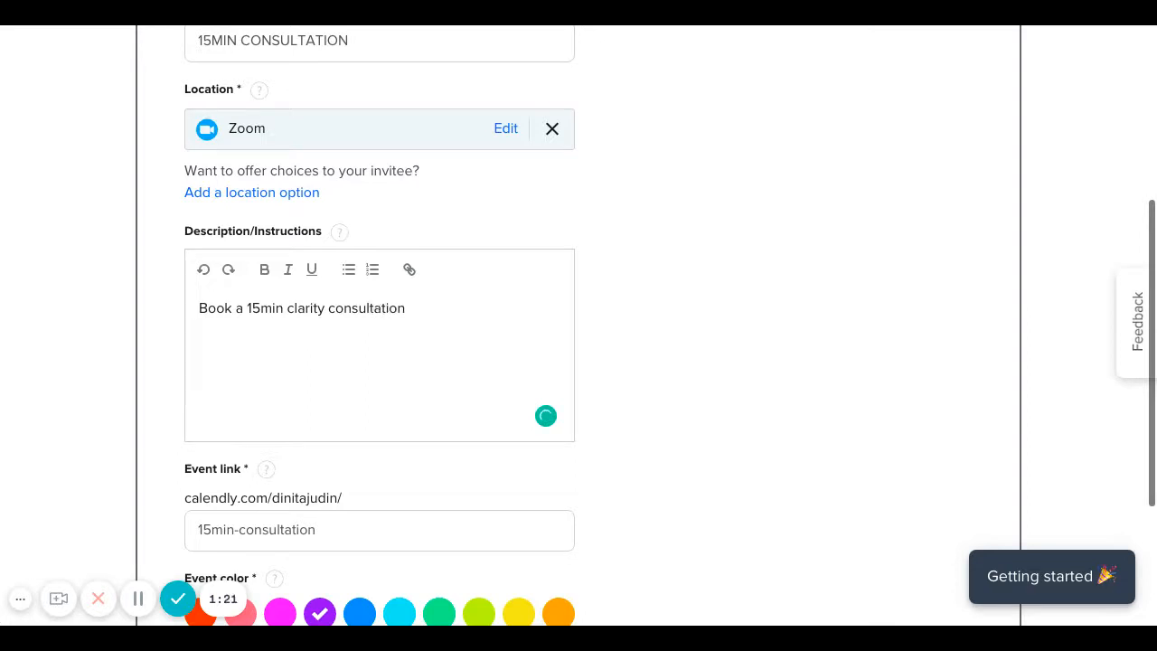
type(" with me t")
type("t")
key("BackSpace")
scroll(292, 374, "down", 2)
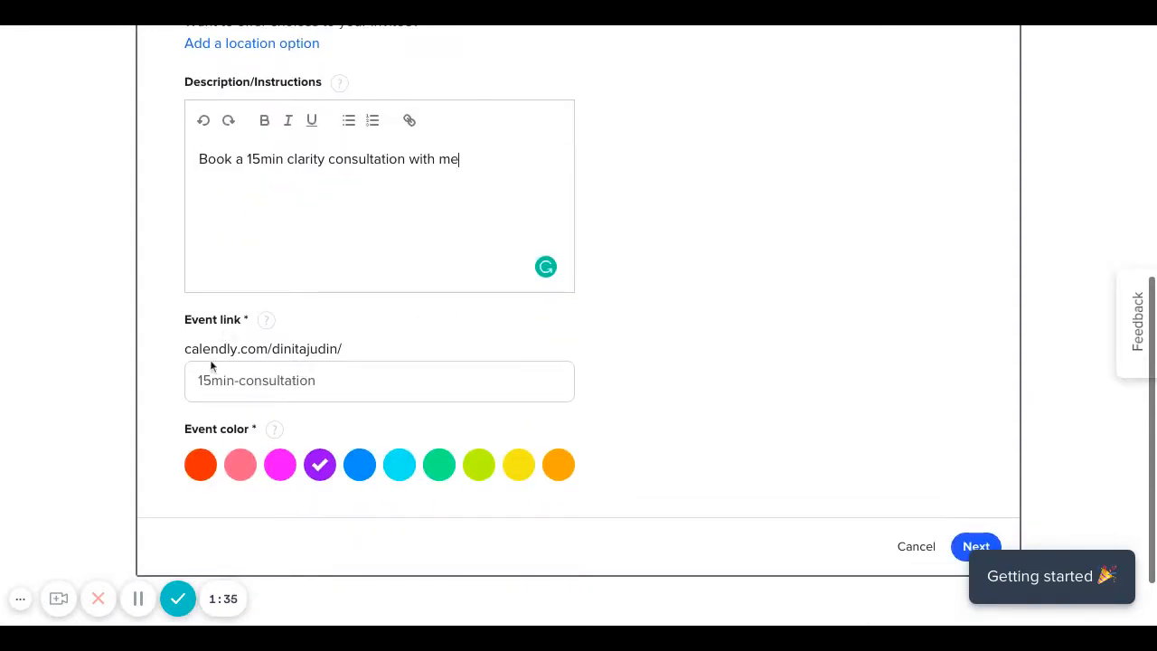
Change the event link ending to 'consultation' and set the event colour to pink.
left_click(313, 381)
key("ctrl+a")
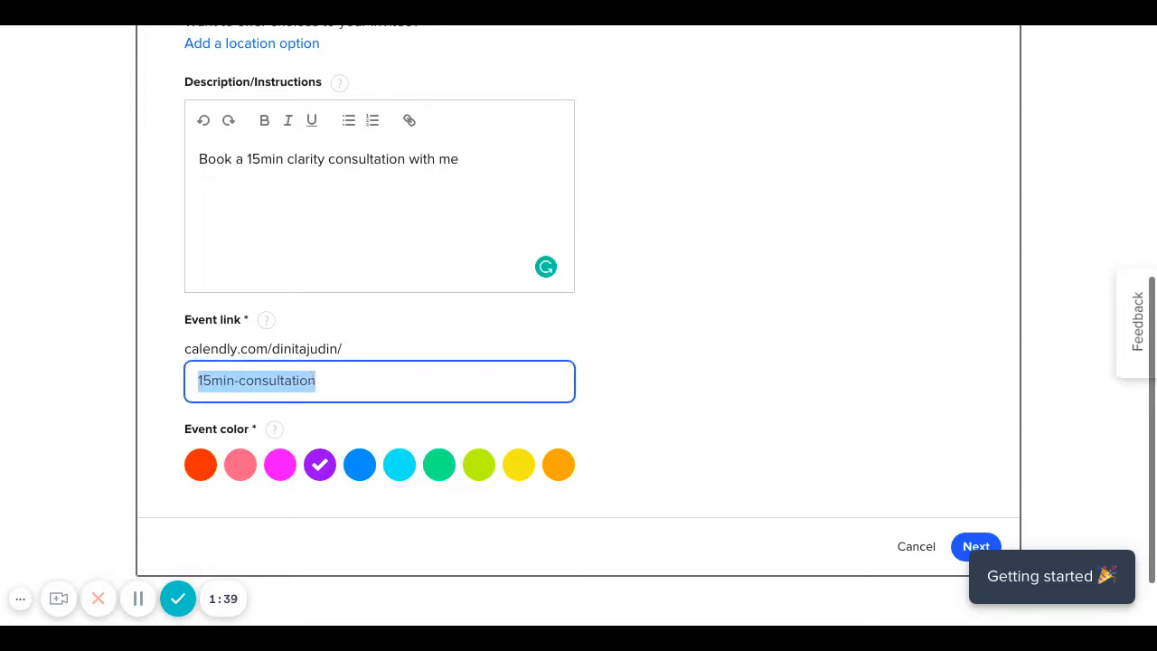
type("c")
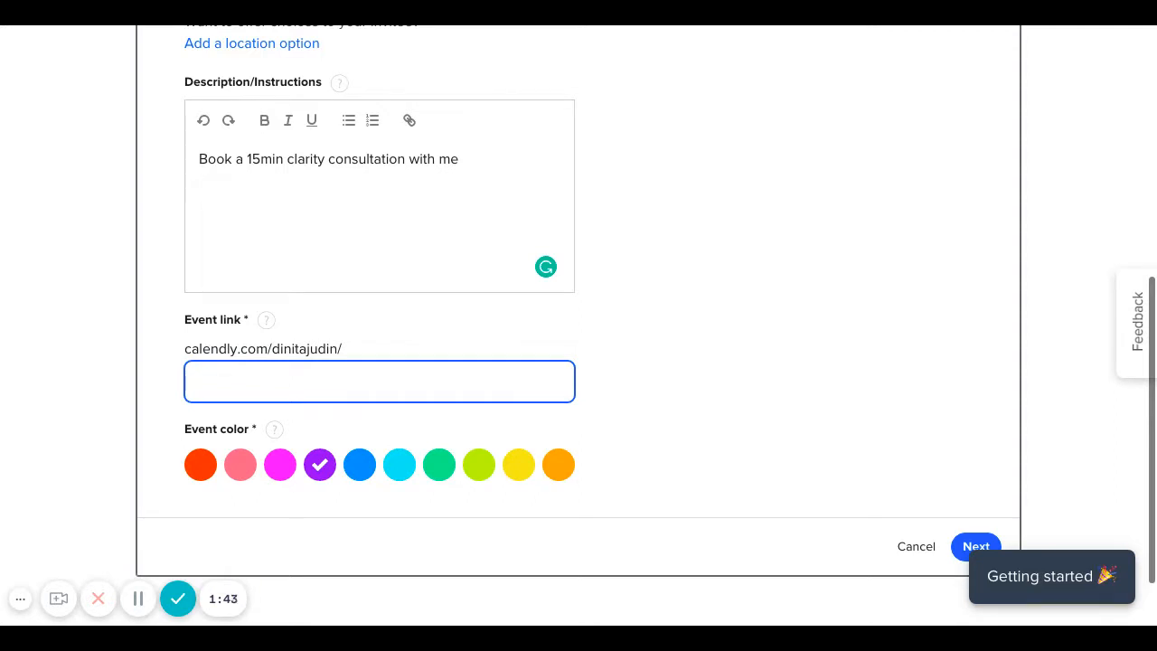
type("zo")
key("BackSpace")
type("onsultatio")
key("BackSpace")
key("BackSpace")
key("BackSpace")
key("BackSpace")
key("BackSpace")
key("BackSpace")
key("BackSpace")
key("BackSpace")
key("BackSpace")
type("larity")
key("BackSpace")
key("BackSpace")
key("BackSpace")
key("BackSpace")
type("onsultation")
scroll(676, 376, "down", 1)
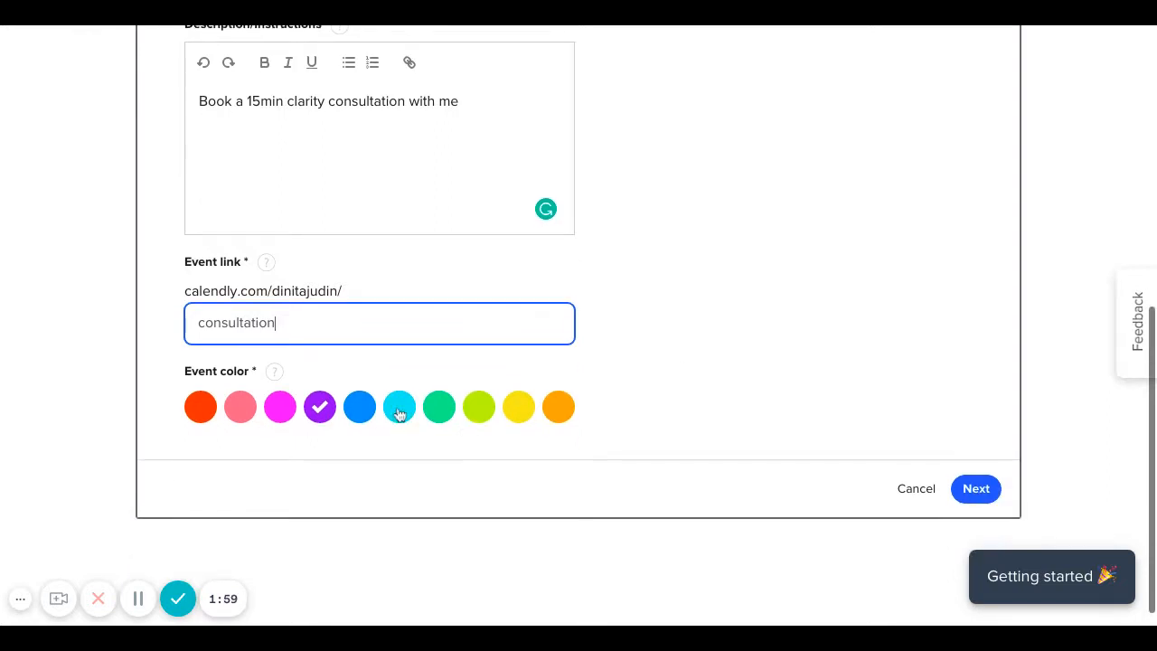
left_click(244, 411)
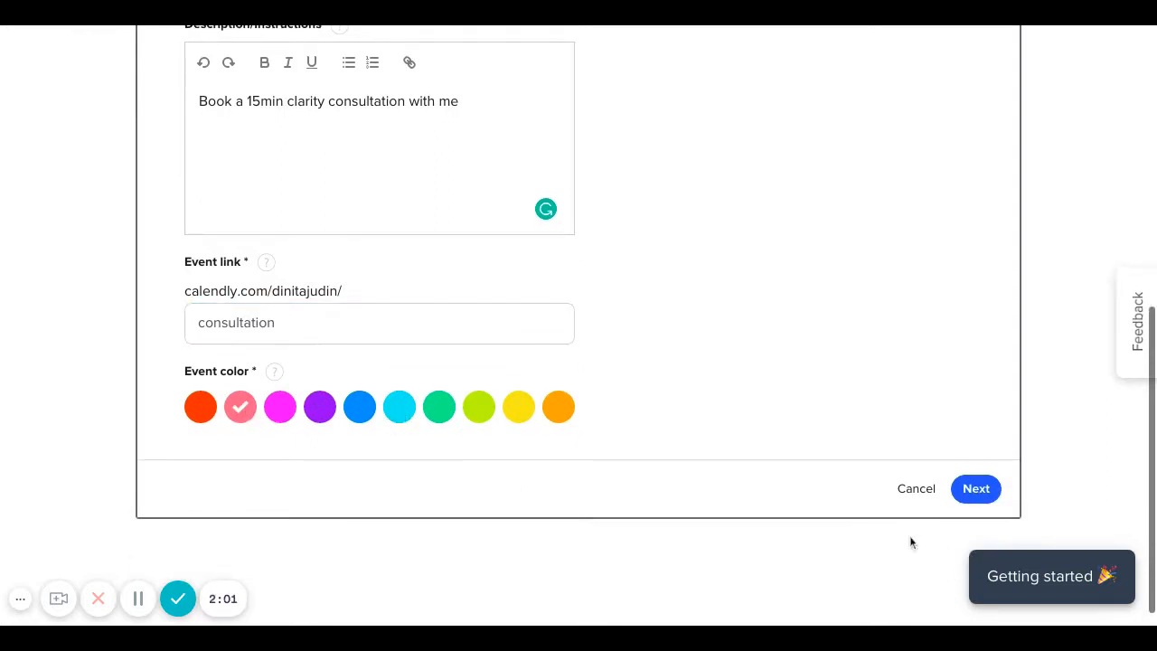
Save the event details and set the duration to 15 min.
left_click(982, 500)
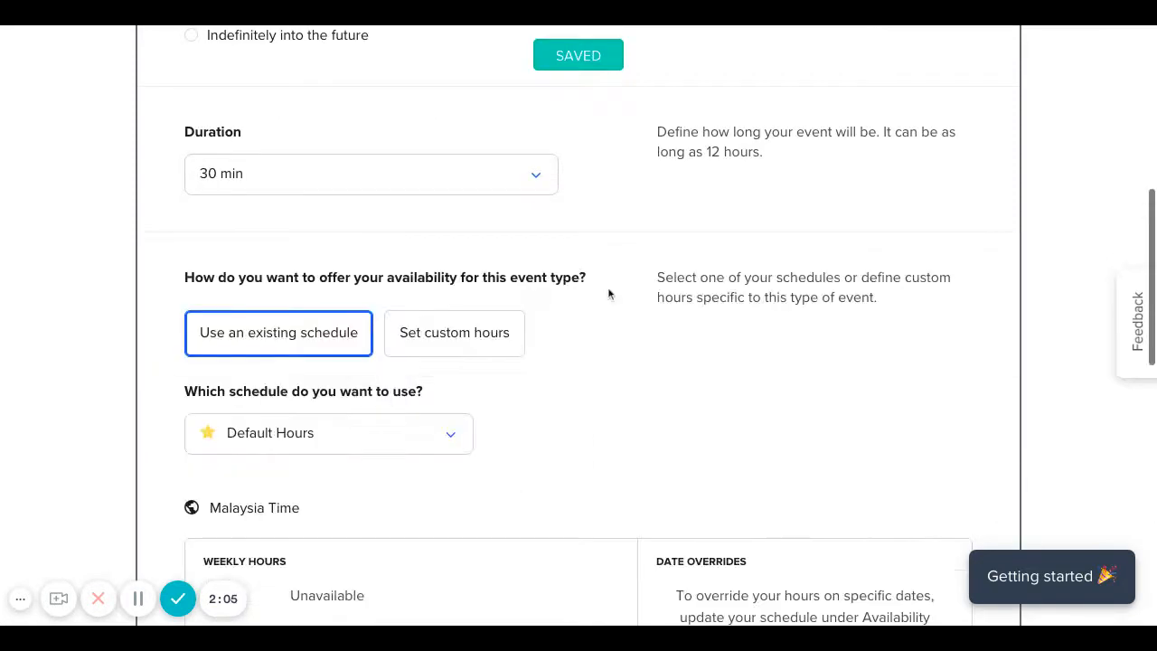
left_click(473, 171)
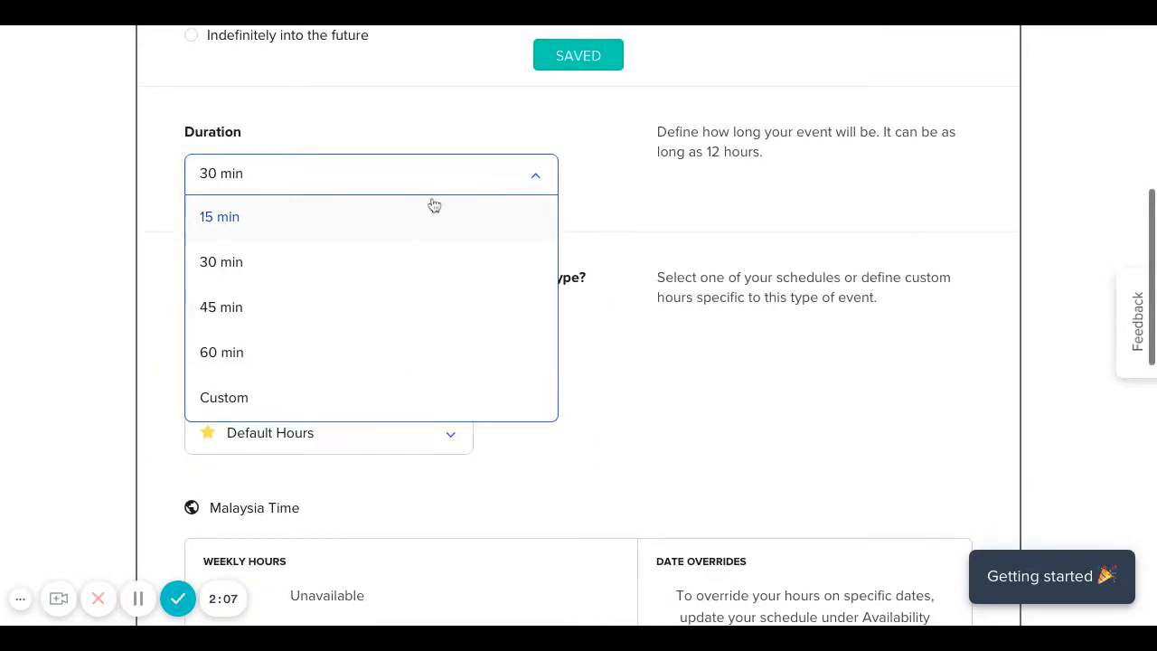
left_click(420, 228)
scroll(605, 235, "up", 3)
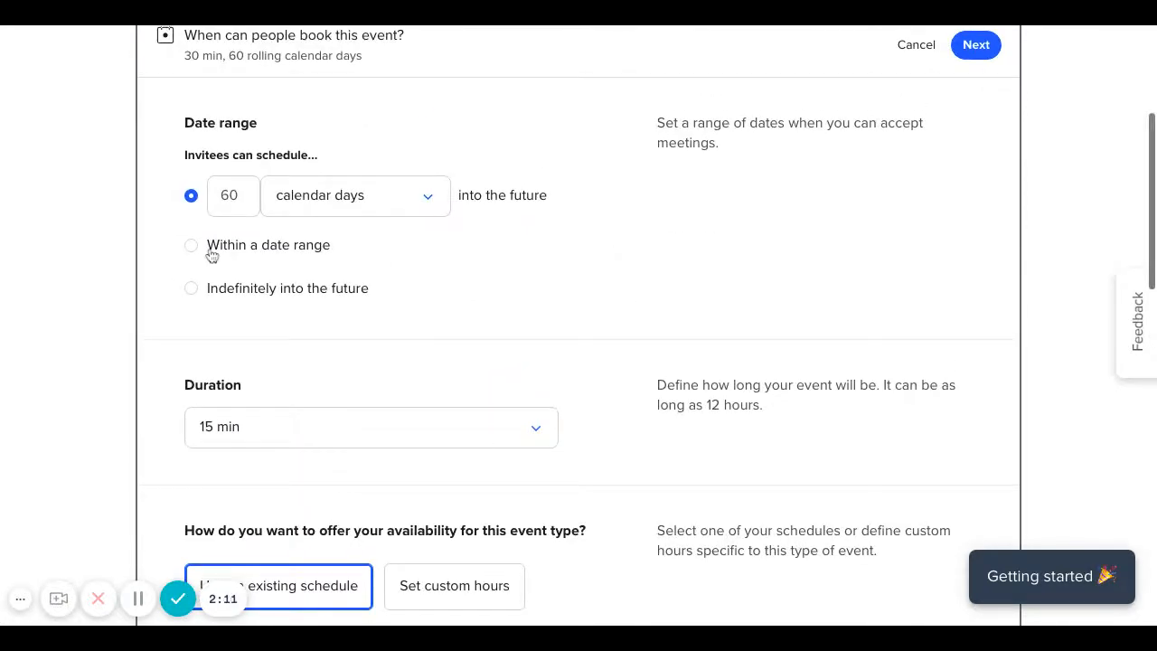
Limit booking to 30 calendar days ahead and save the booking-time settings.
left_click(231, 197)
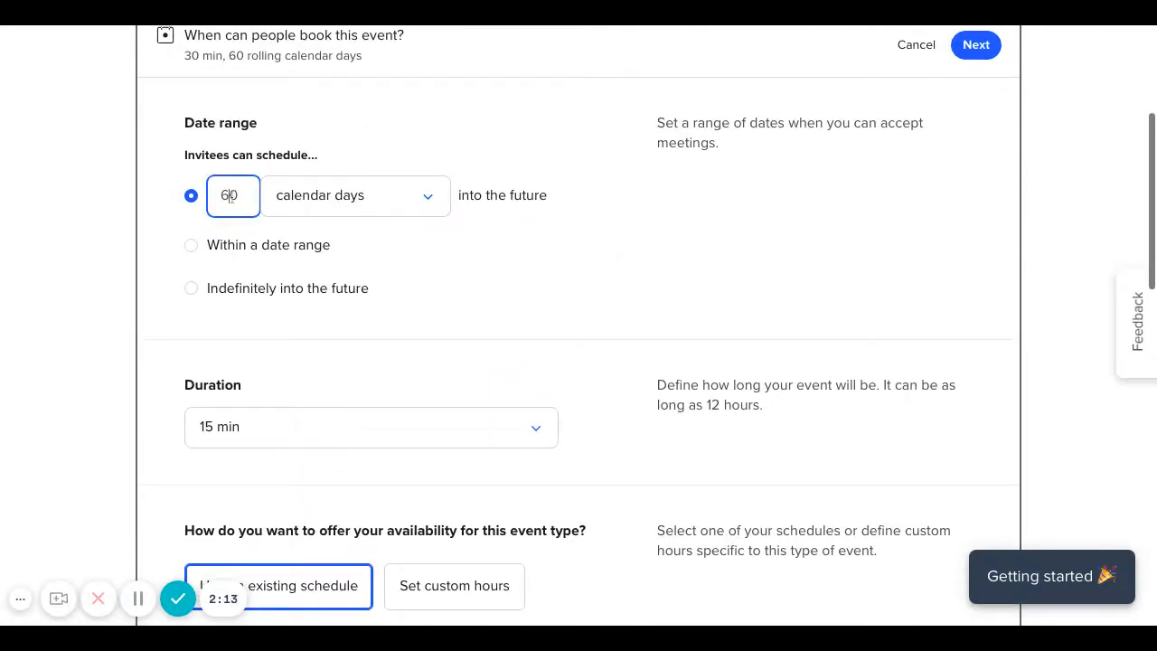
key("BackSpace")
type("3")
scroll(471, 303, "down", 2)
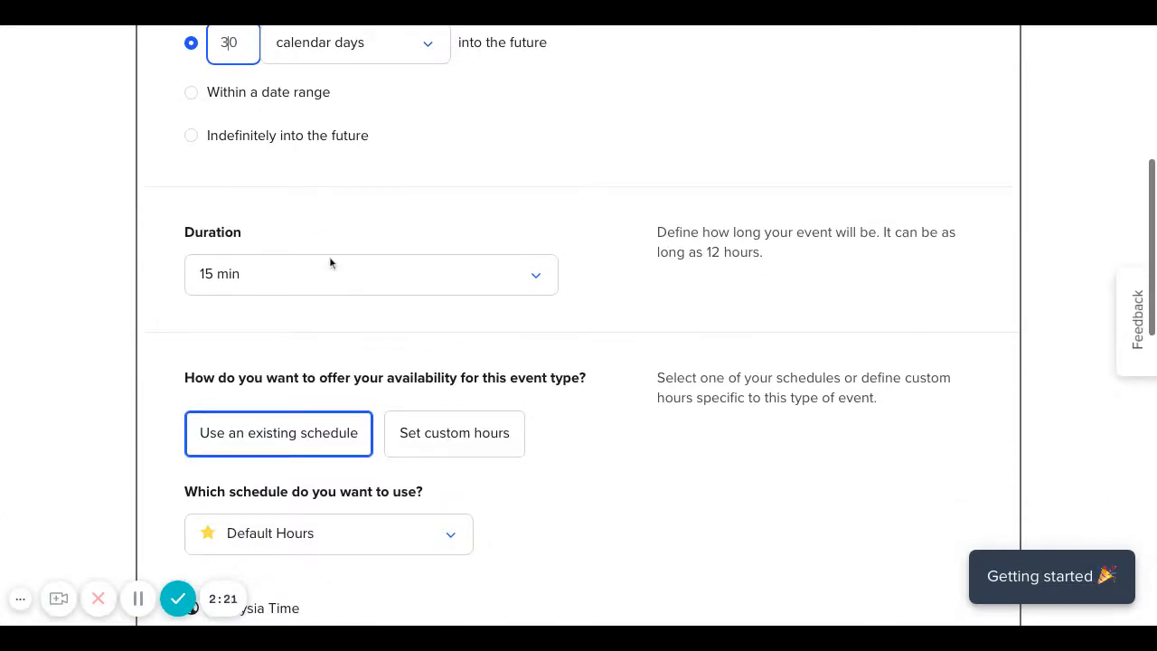
scroll(348, 308, "down", 3)
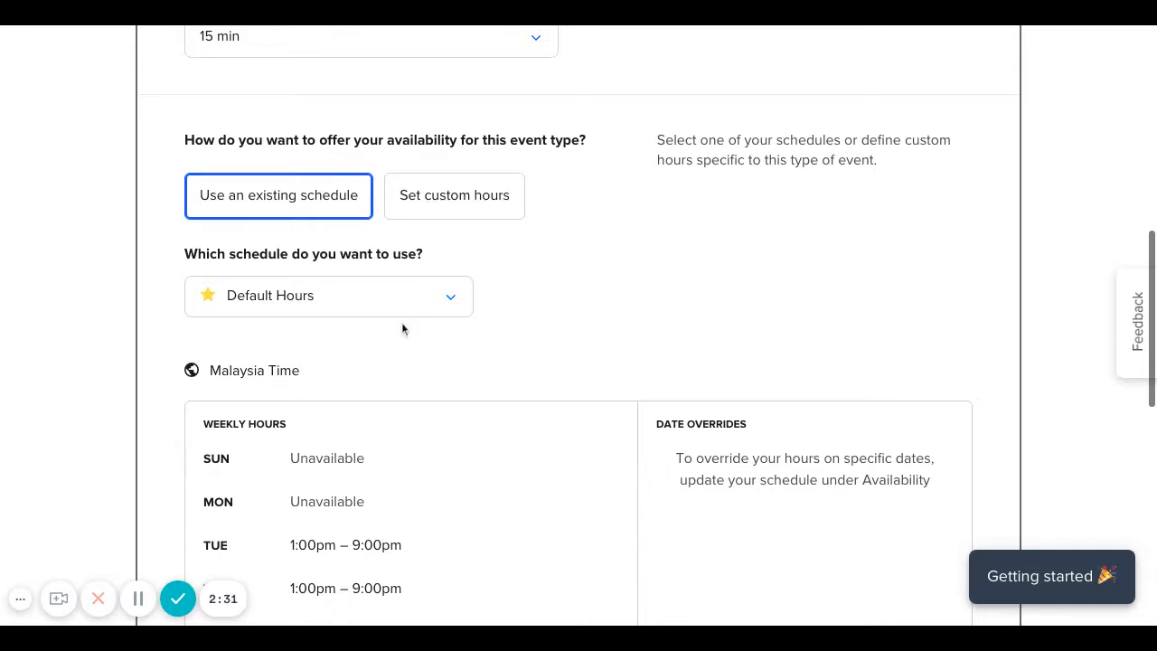
scroll(401, 327, "down", 1)
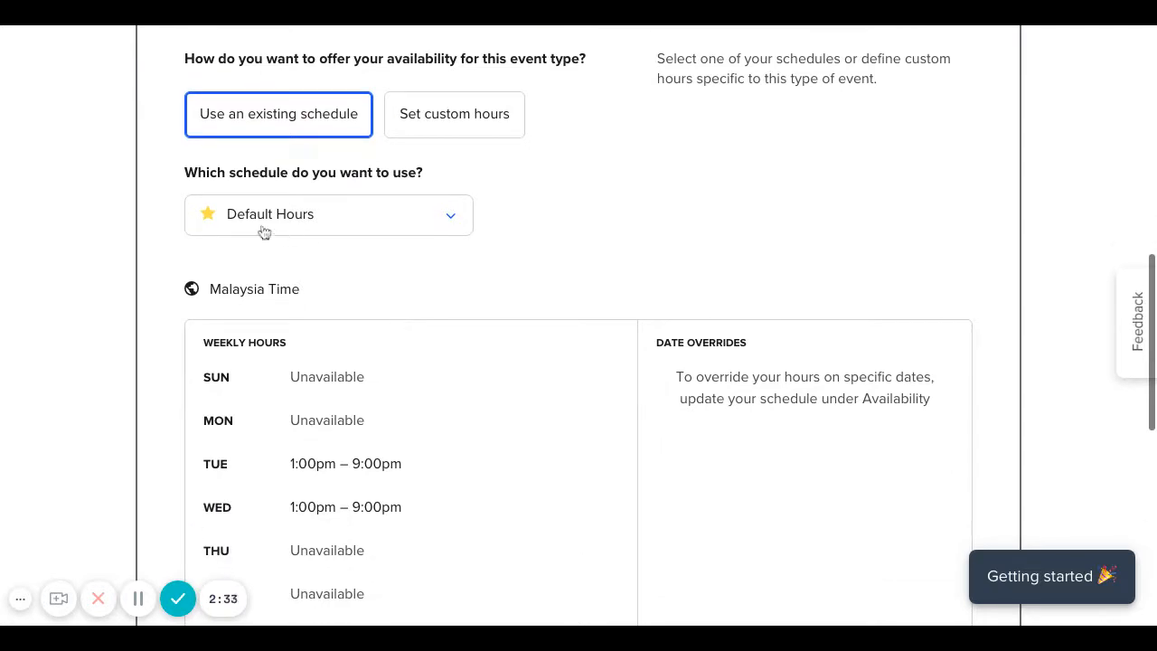
scroll(475, 327, "down", 1)
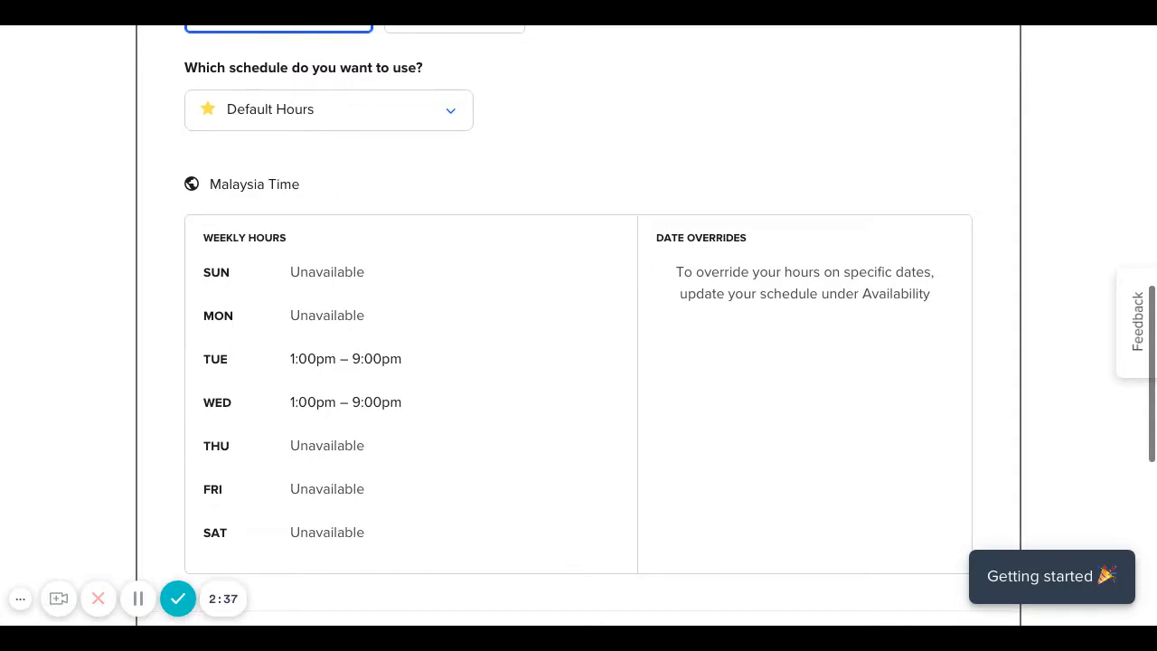
scroll(369, 262, "down", 1)
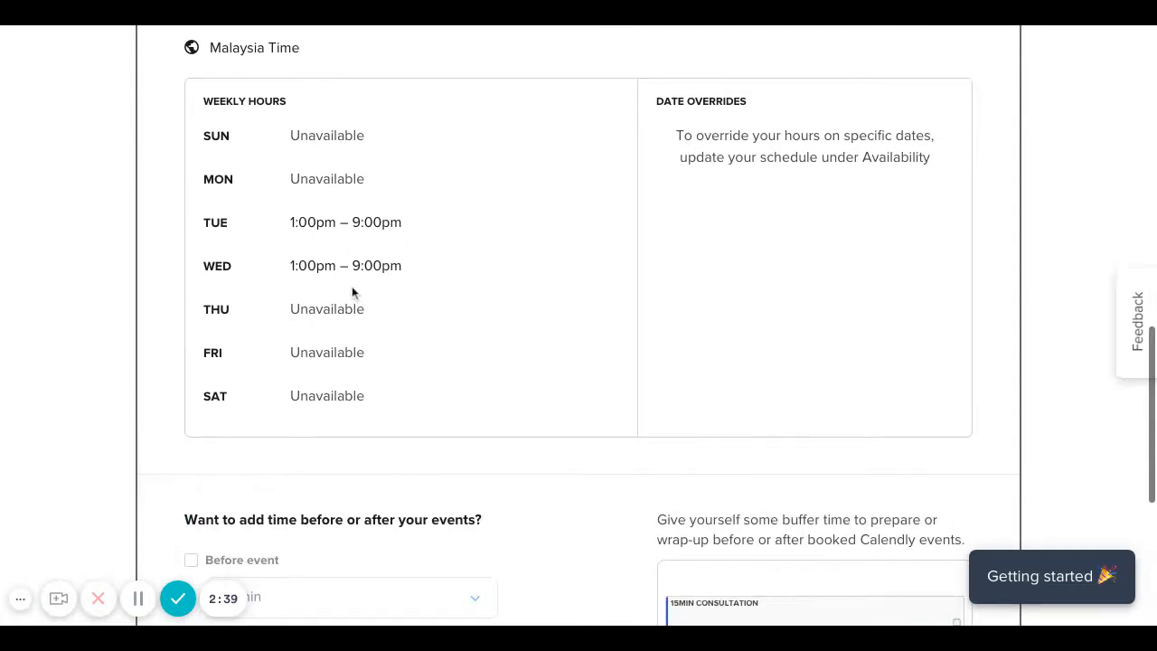
scroll(521, 336, "down", 2)
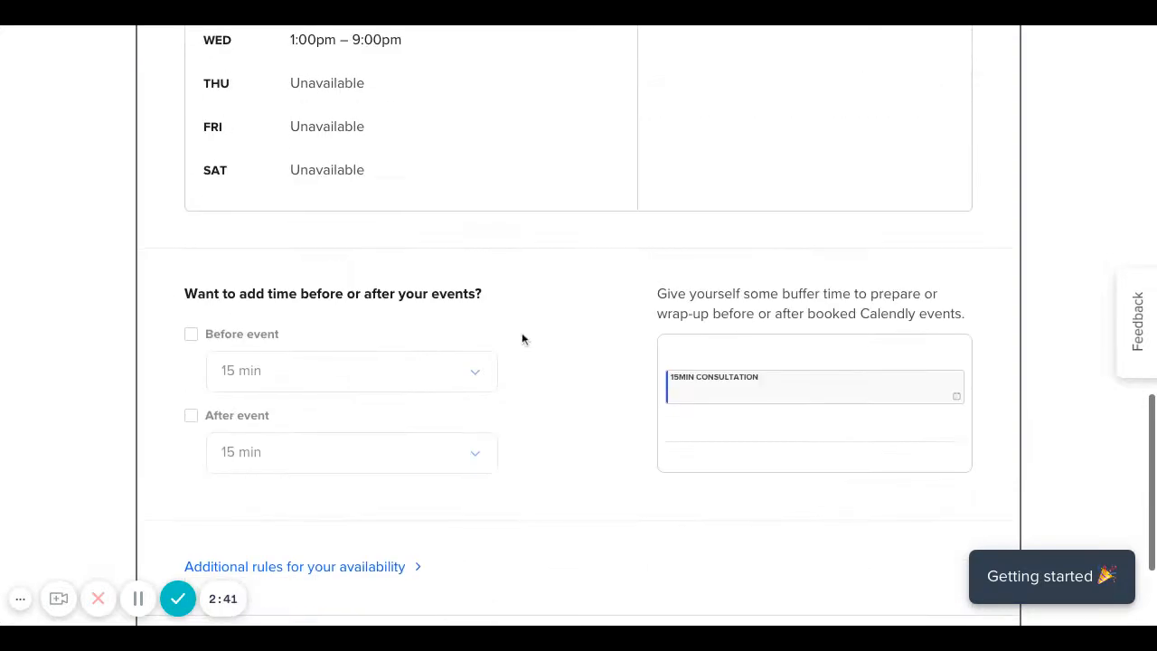
scroll(522, 333, "down", 2)
scroll(521, 334, "up", 13)
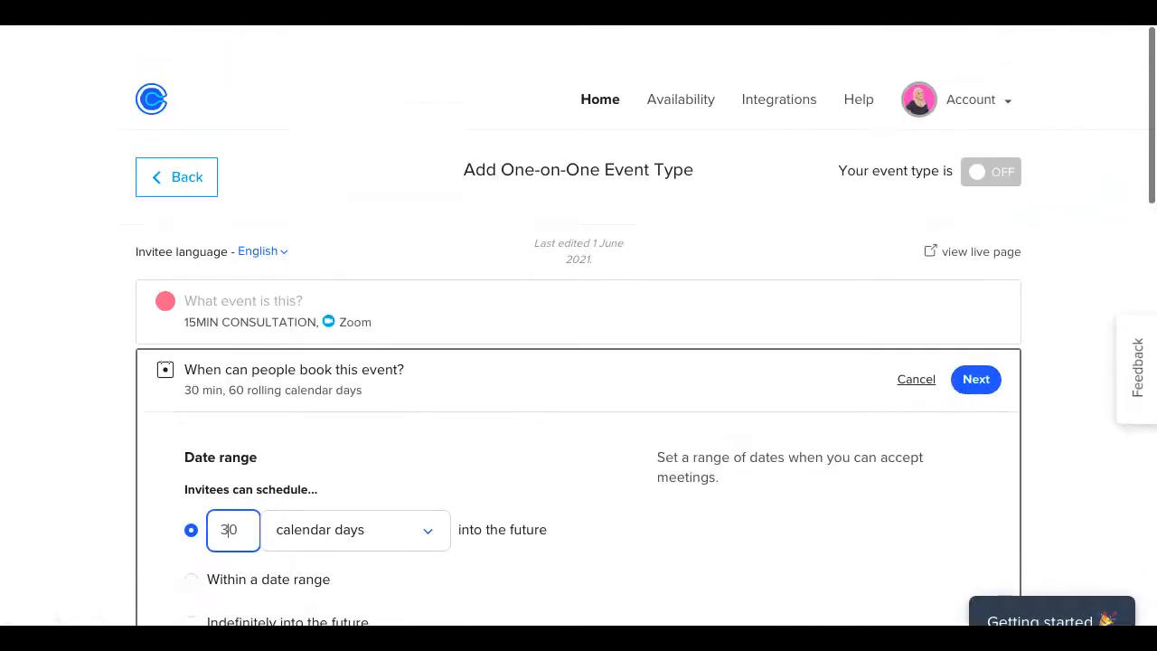
scroll(579, 326, "down", 8)
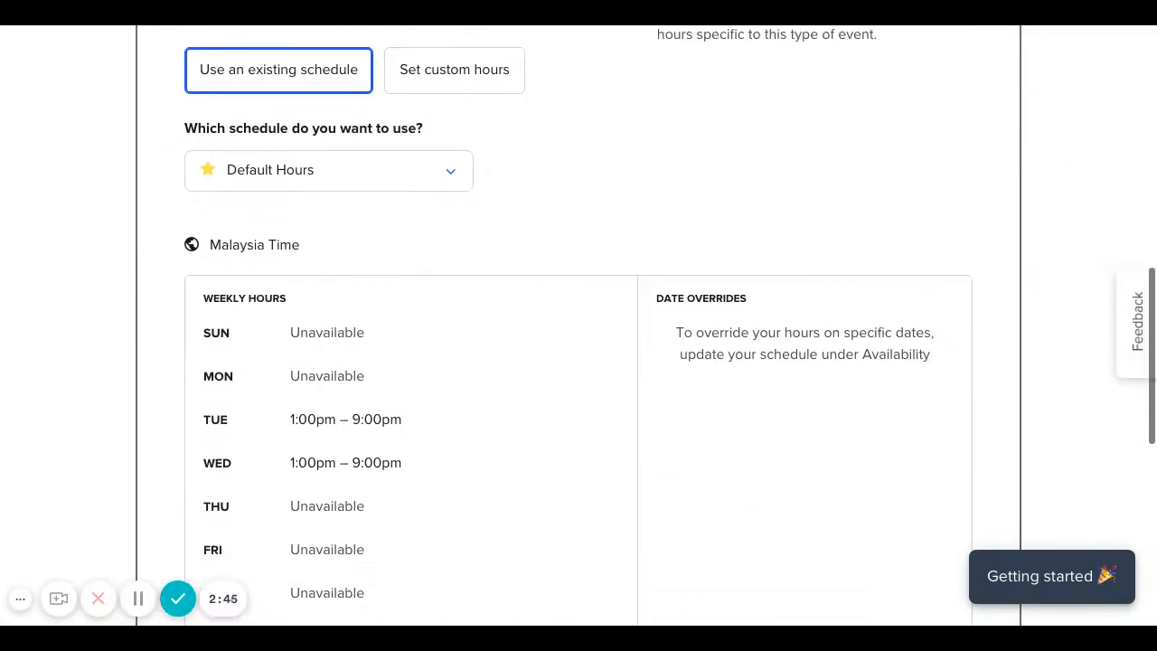
scroll(578, 325, "down", 6)
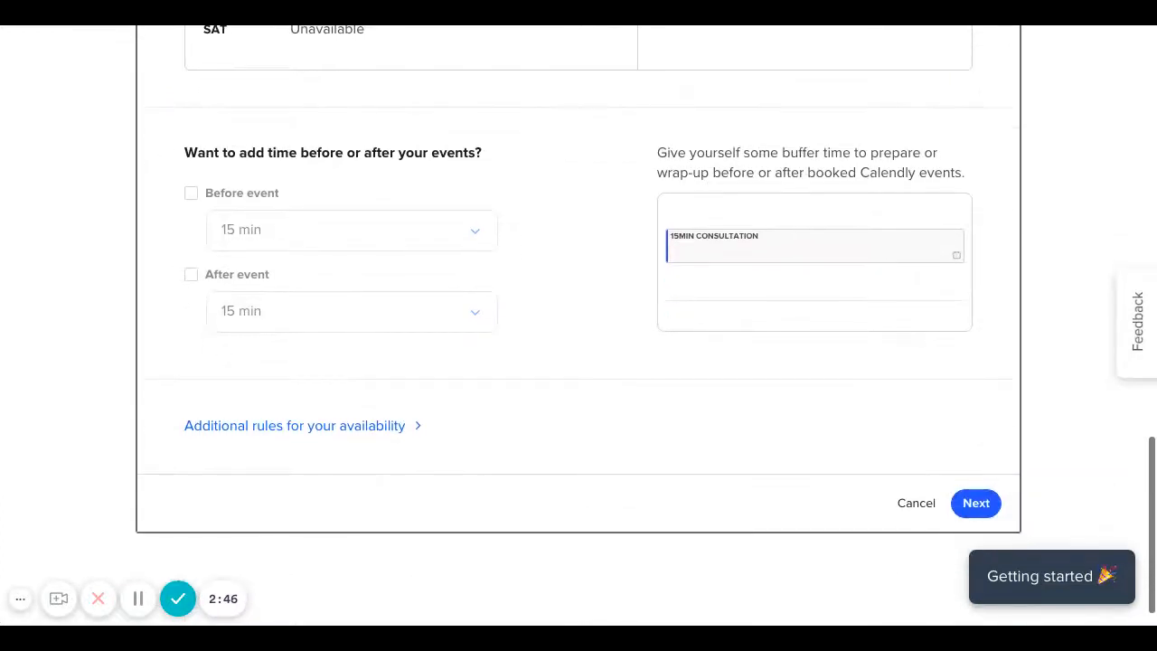
left_click(981, 505)
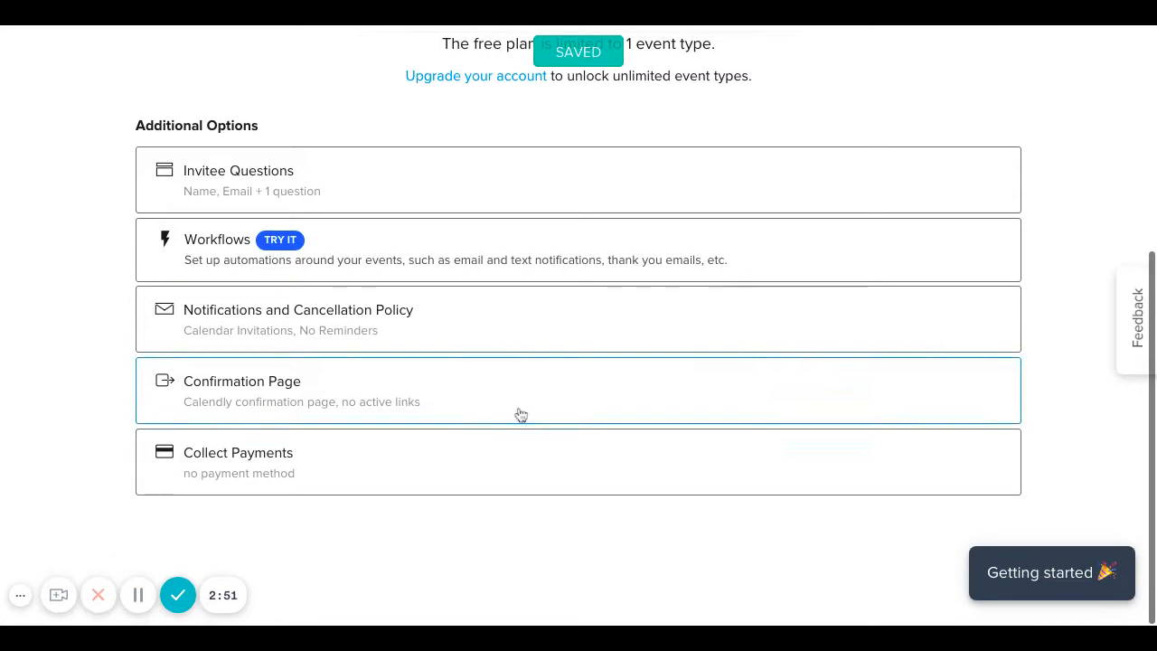
Review the saved event summary, then return to the Event Types list.
scroll(520, 414, "up", 4)
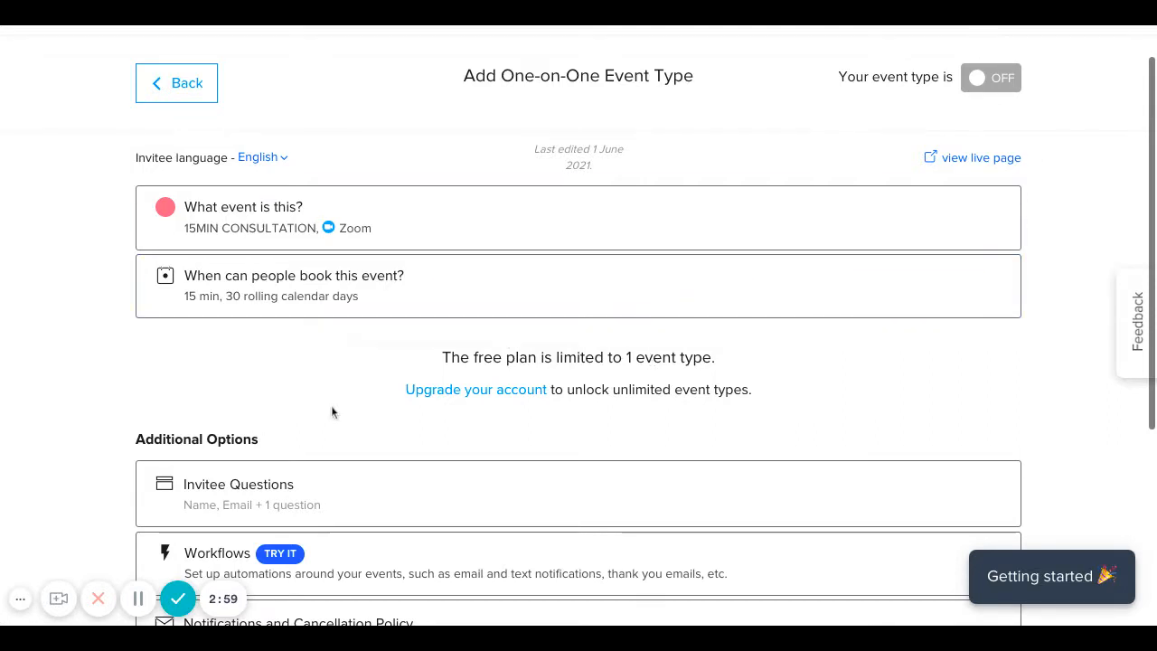
scroll(331, 407, "up", 1)
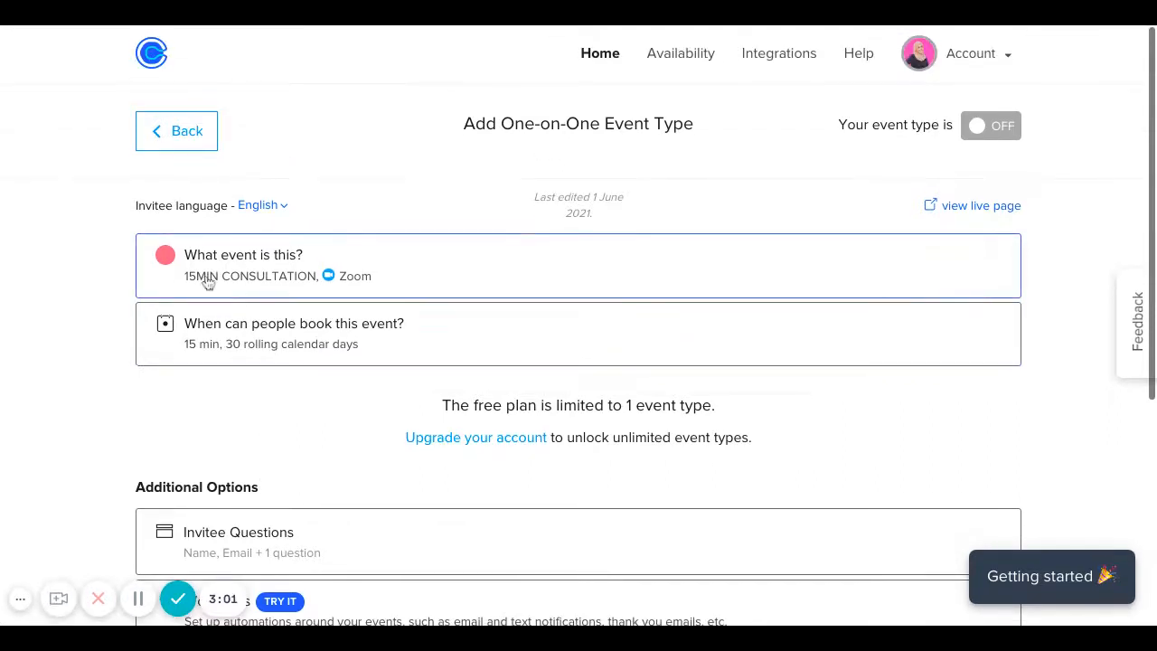
scroll(445, 428, "down", 1)
scroll(445, 425, "down", 4)
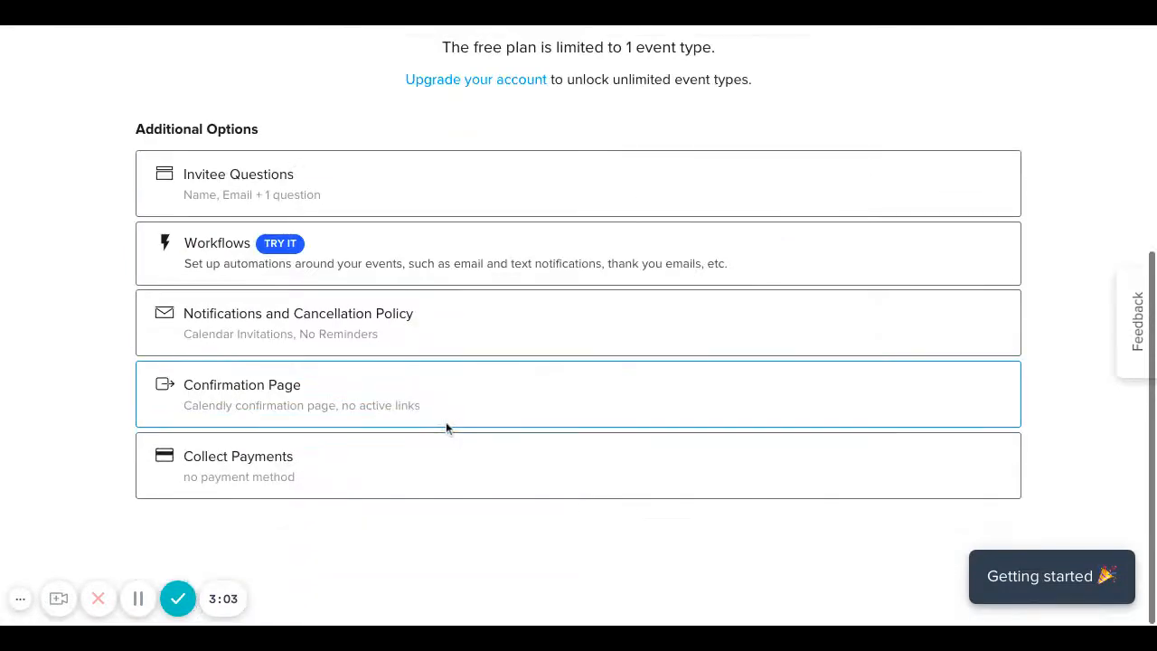
left_click(445, 423)
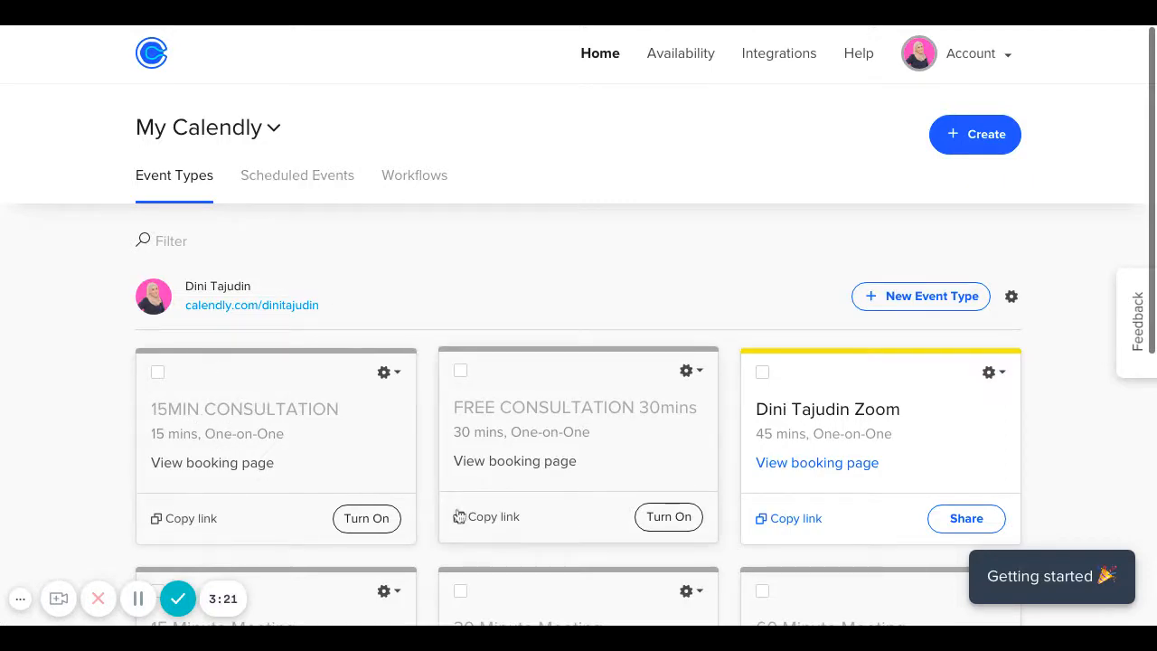
Switch to the Scheduled Events tab, which shows 0 upcoming events.
scroll(459, 516, "down", 3)
scroll(458, 516, "down", 3)
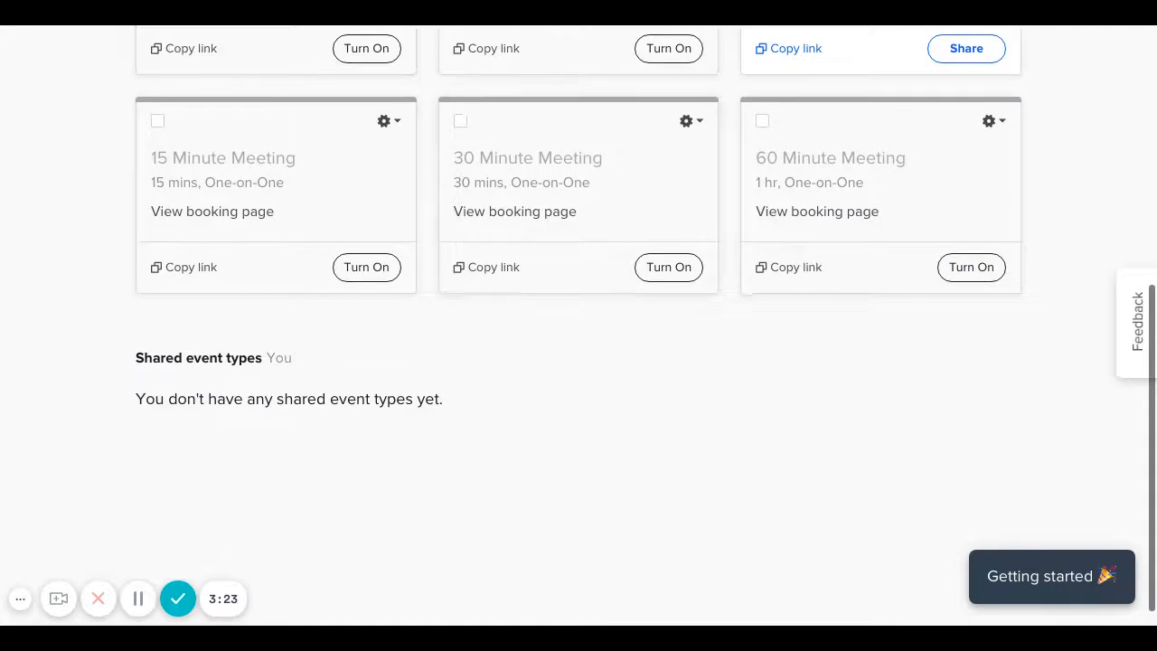
scroll(459, 452, "up", 6)
left_click(287, 114)
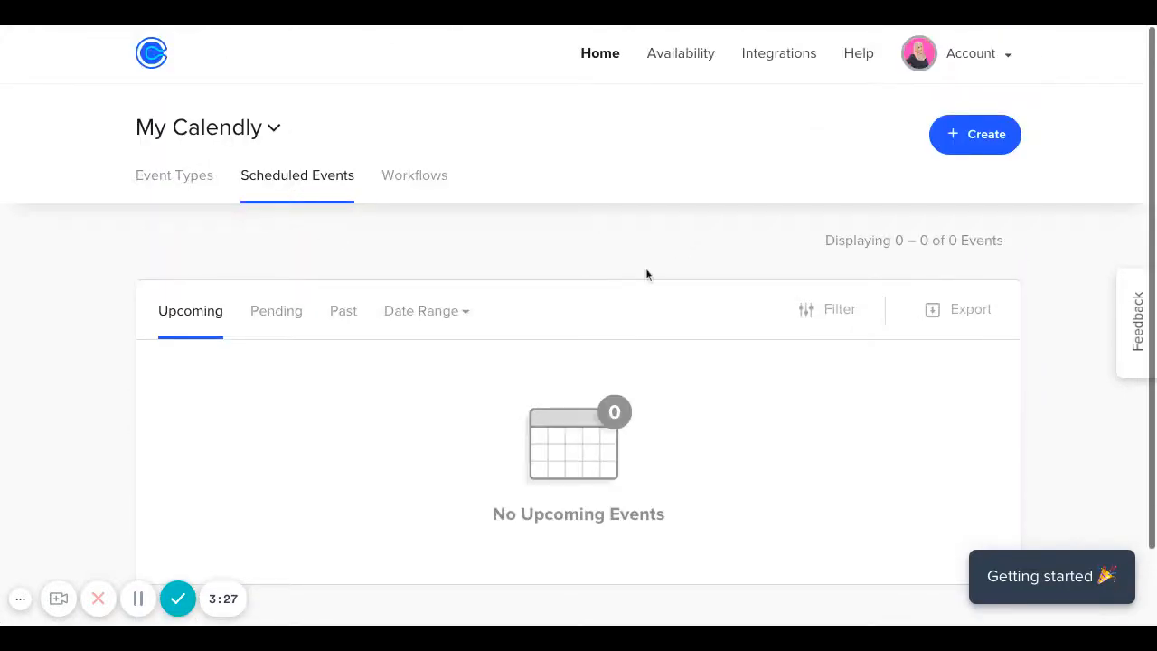
scroll(645, 271, "down", 1)
scroll(645, 271, "up", 1)
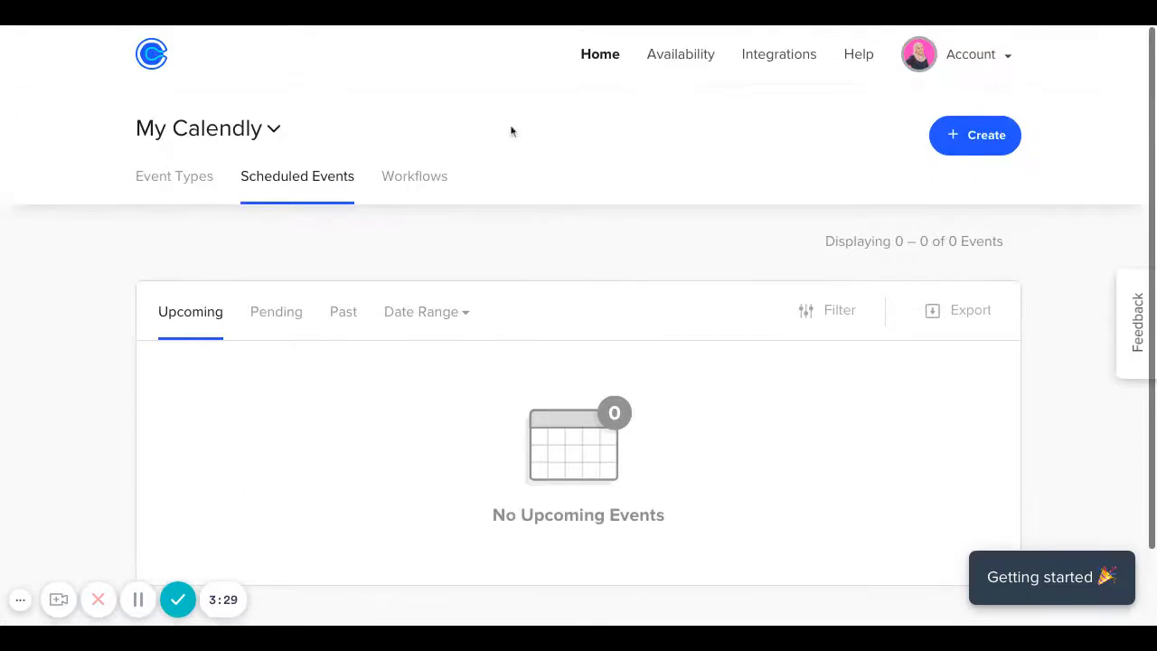
Go to the Default Hours availability calendar and open the edit options for Tuesday's 1:00pm–9:00pm hours.
left_click(675, 69)
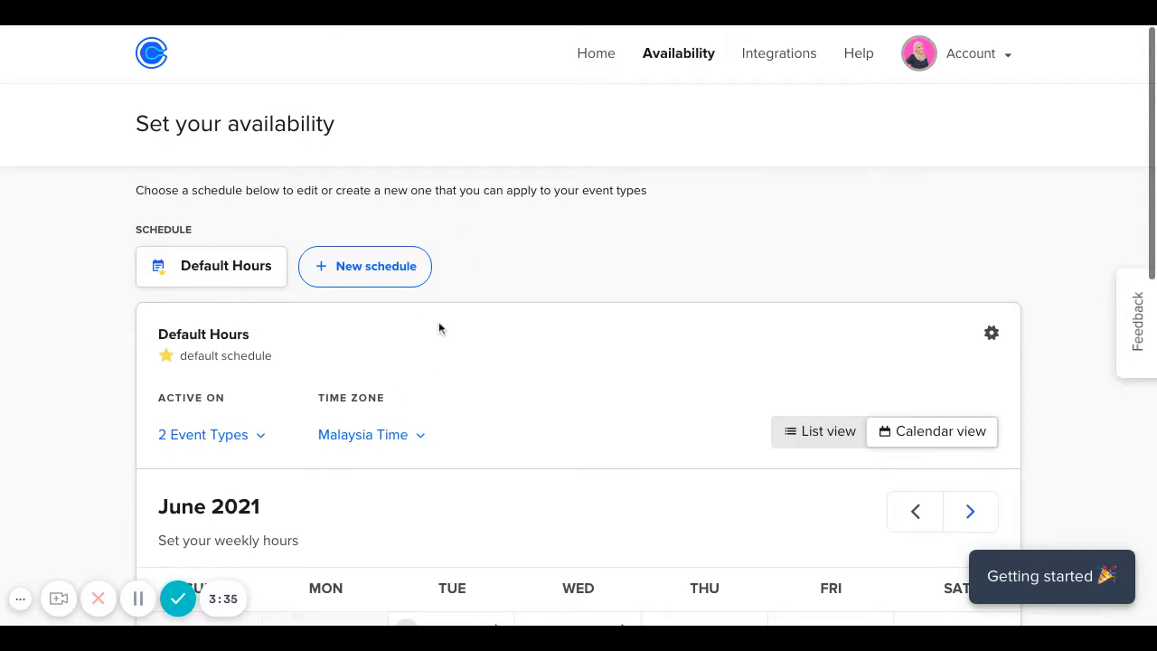
scroll(461, 347, "down", 1)
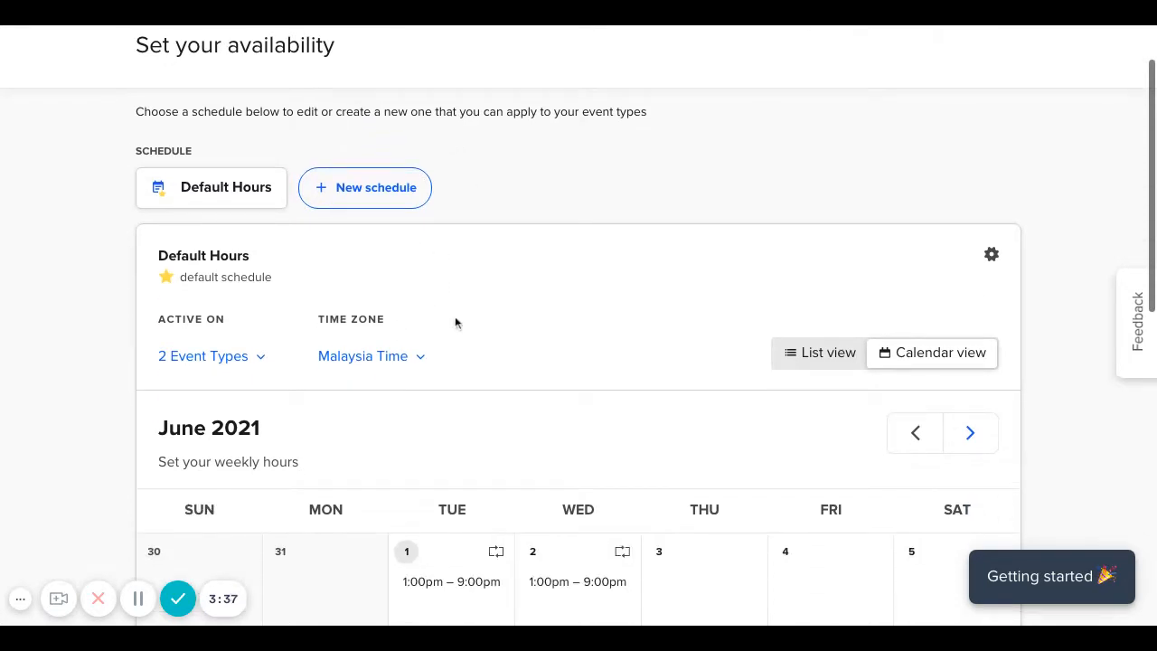
scroll(269, 189, "down", 1)
scroll(270, 187, "down", 1)
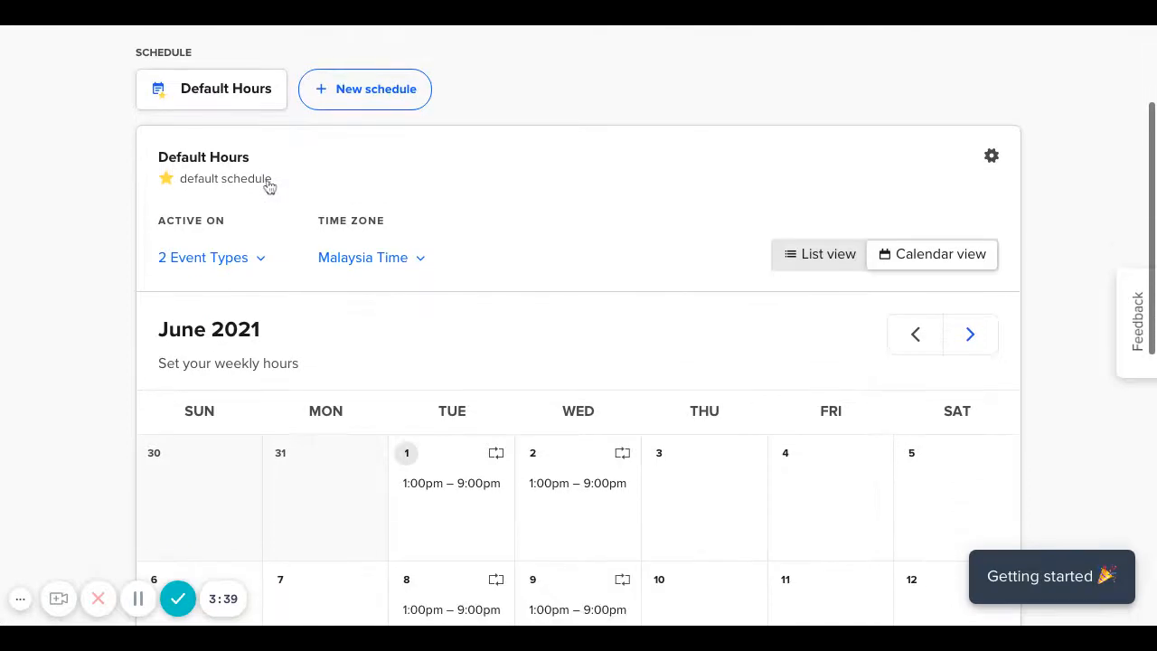
scroll(796, 333, "down", 3)
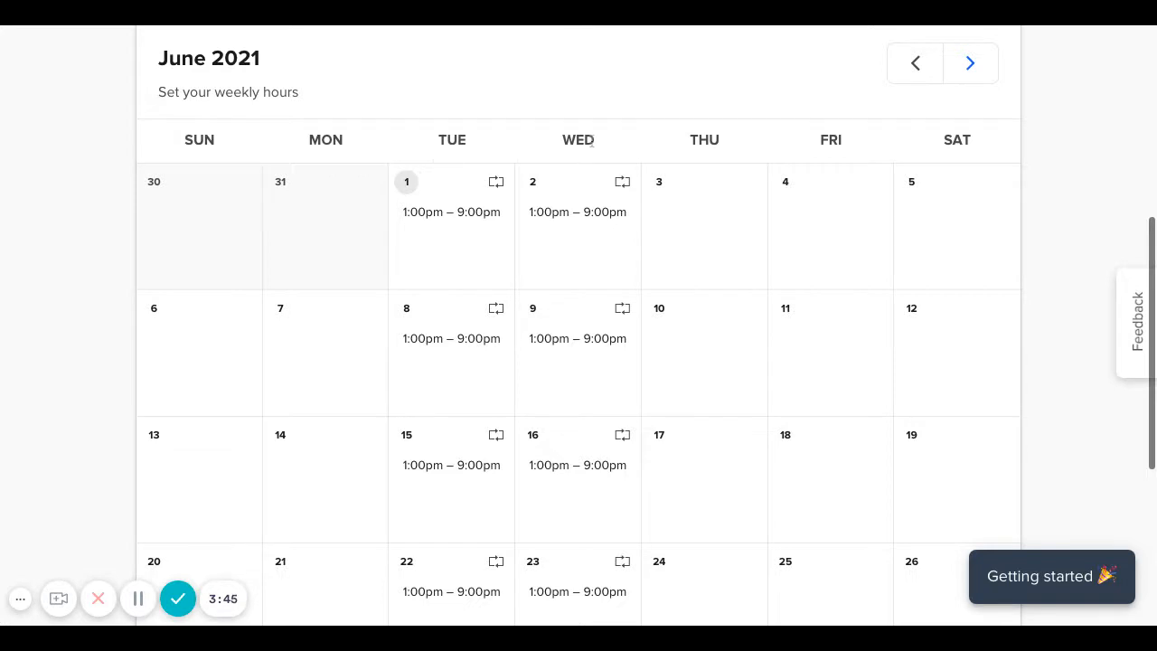
scroll(519, 426, "down", 4)
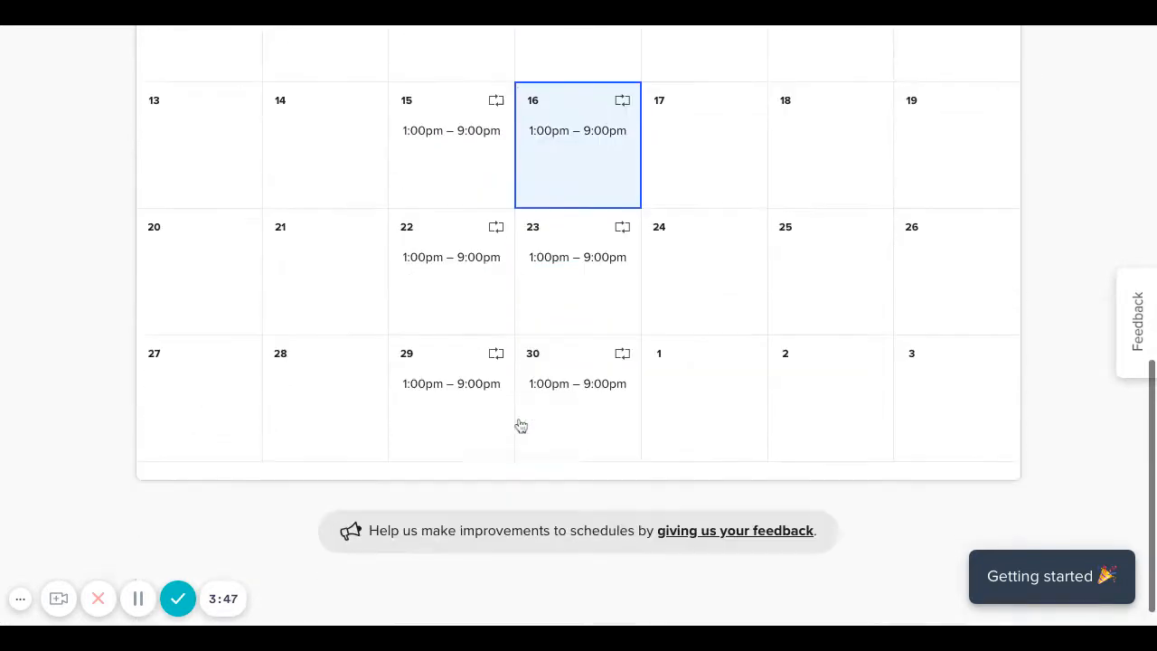
scroll(521, 425, "up", 4)
scroll(521, 426, "up", 3)
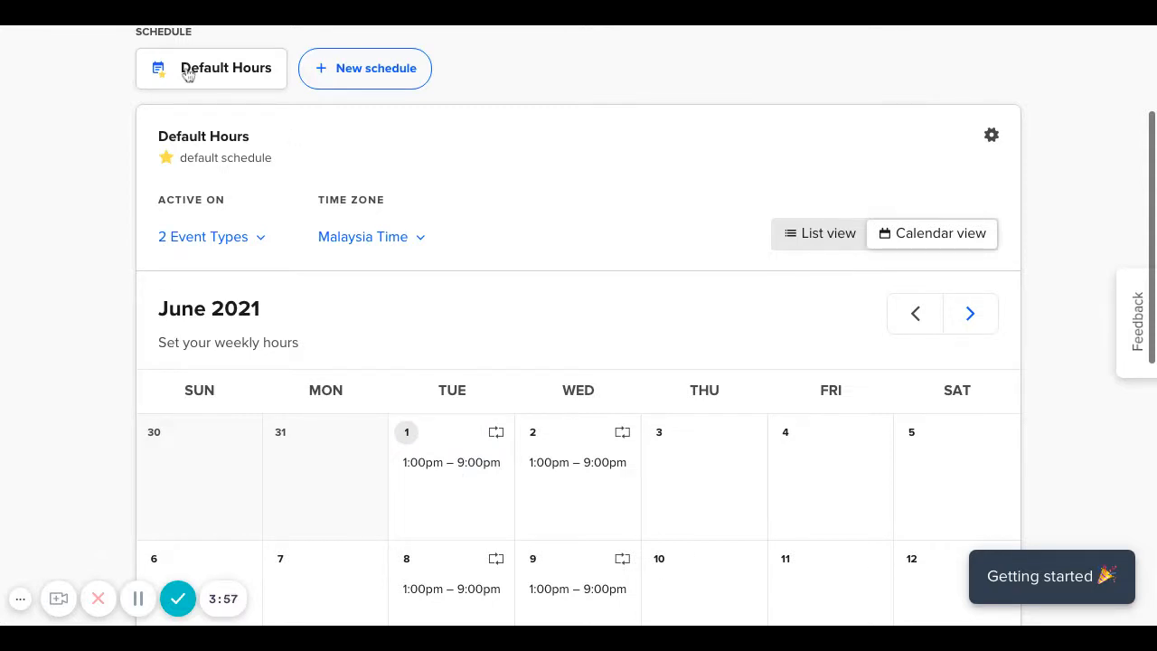
scroll(423, 358, "down", 2)
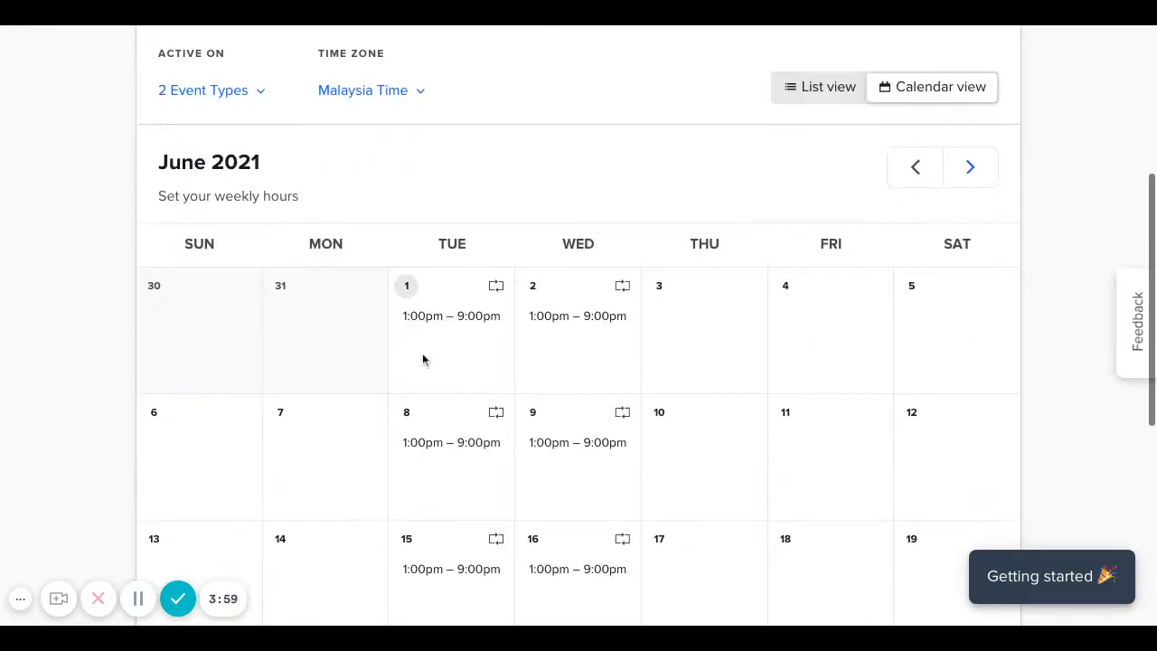
left_click(461, 313)
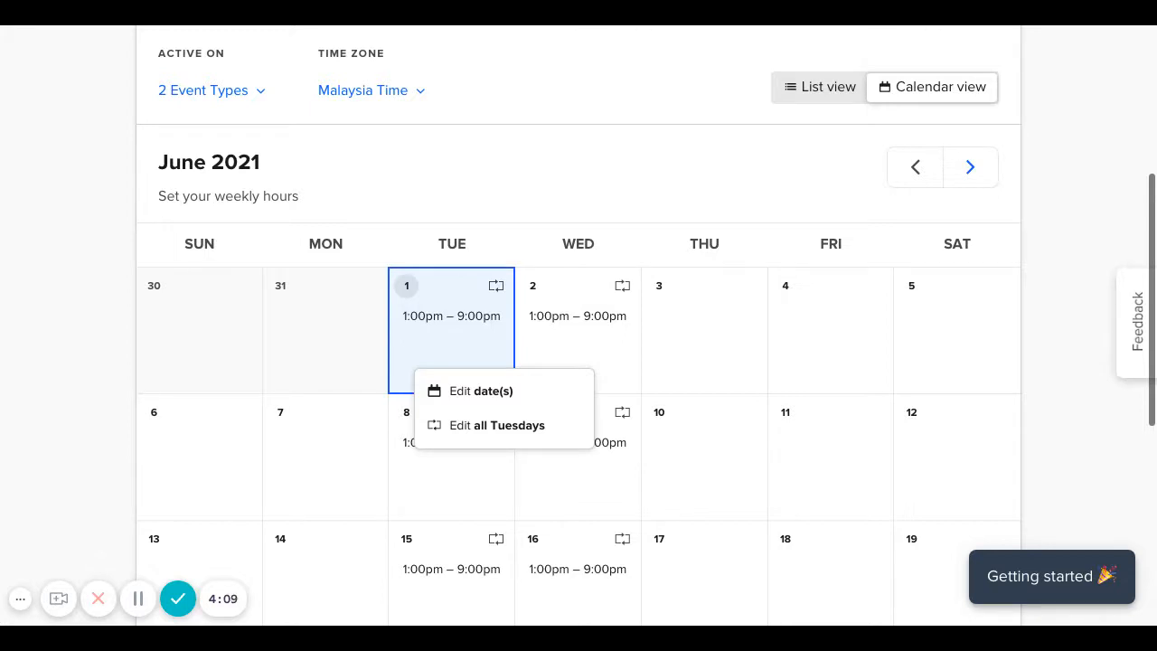
Make every Tuesday unavailable by deleting its 1:00pm–9:00pm hours.
left_click(497, 429)
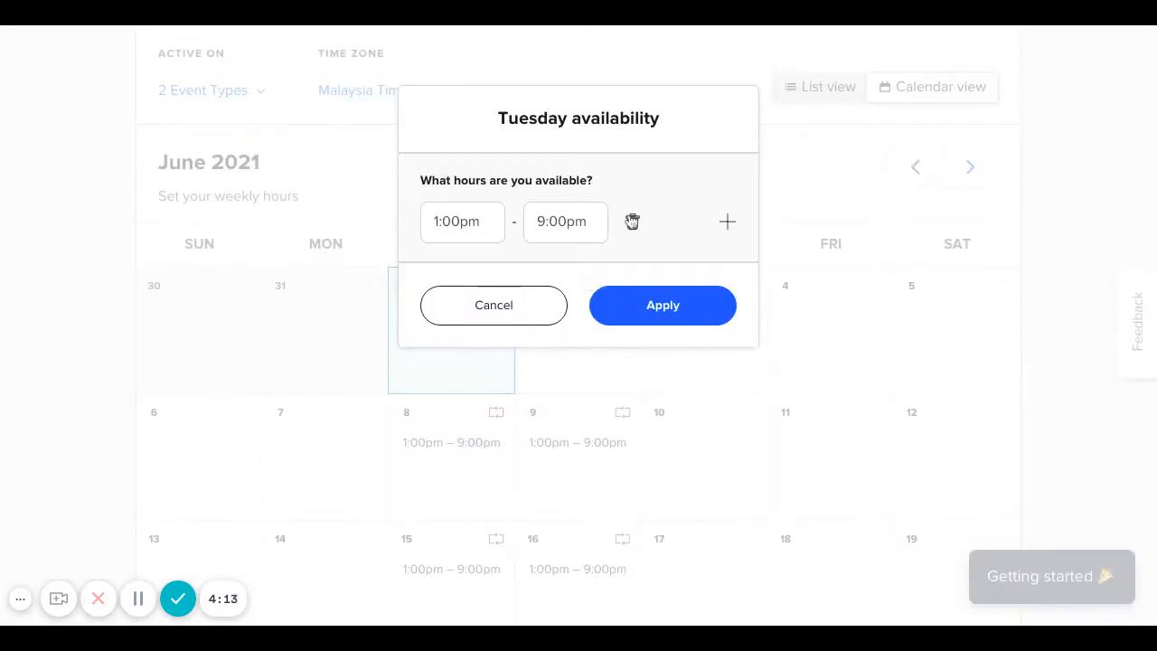
left_click(632, 221)
left_click(663, 314)
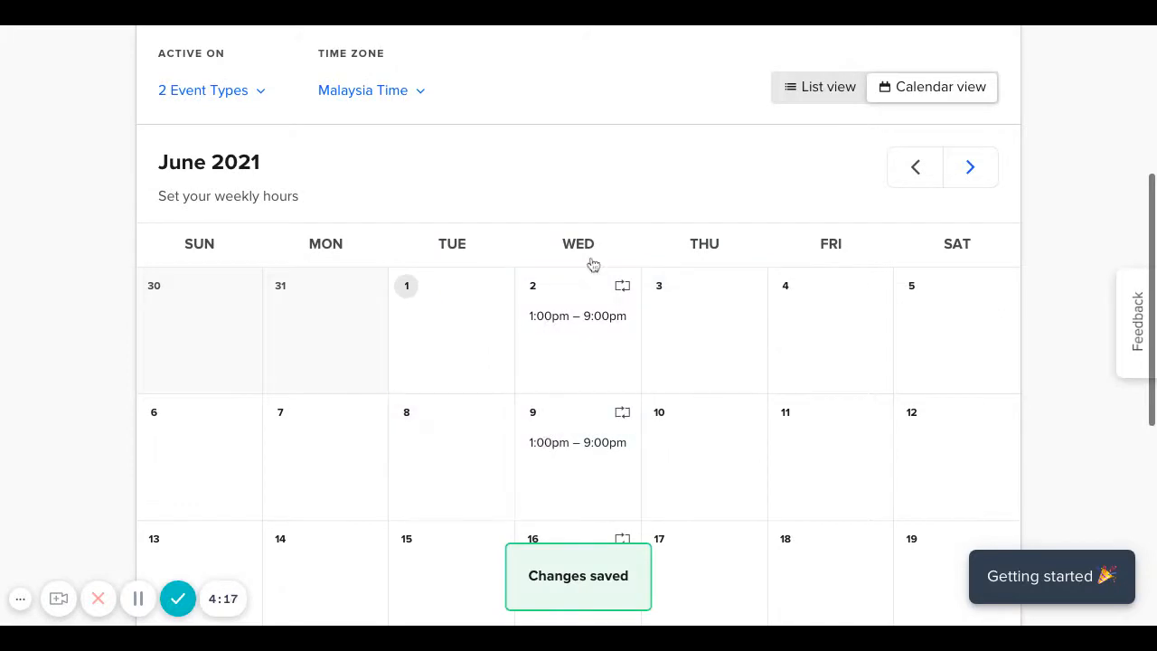
Set every Wednesday's availability to 4:00pm–5:00pm.
left_click(605, 298)
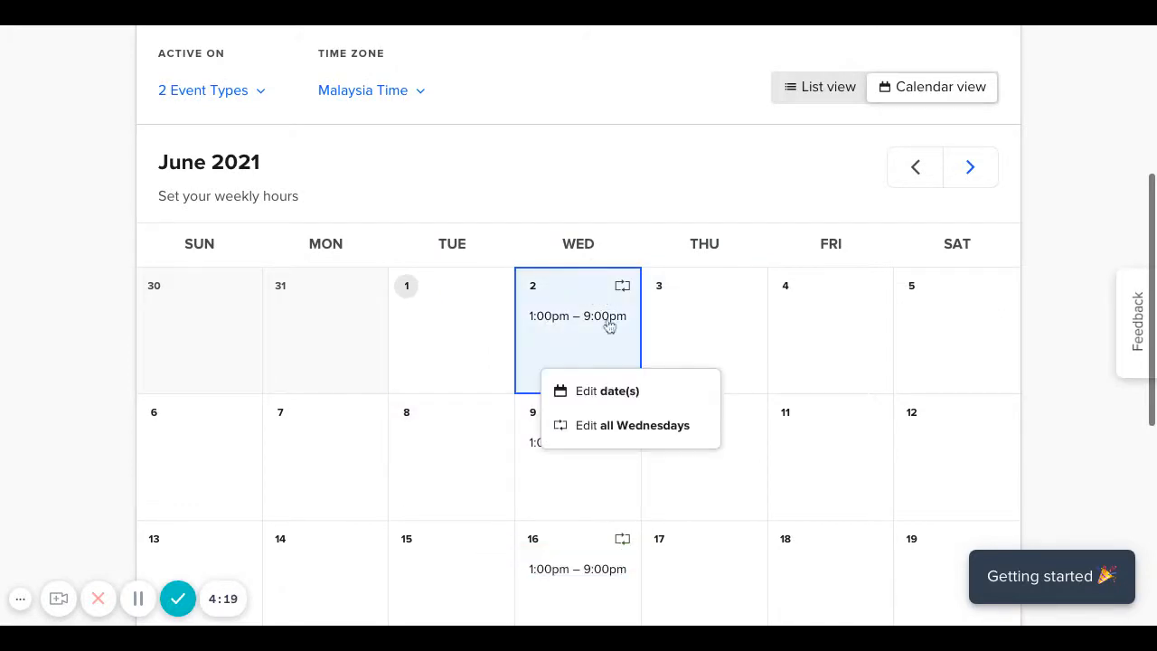
left_click(620, 427)
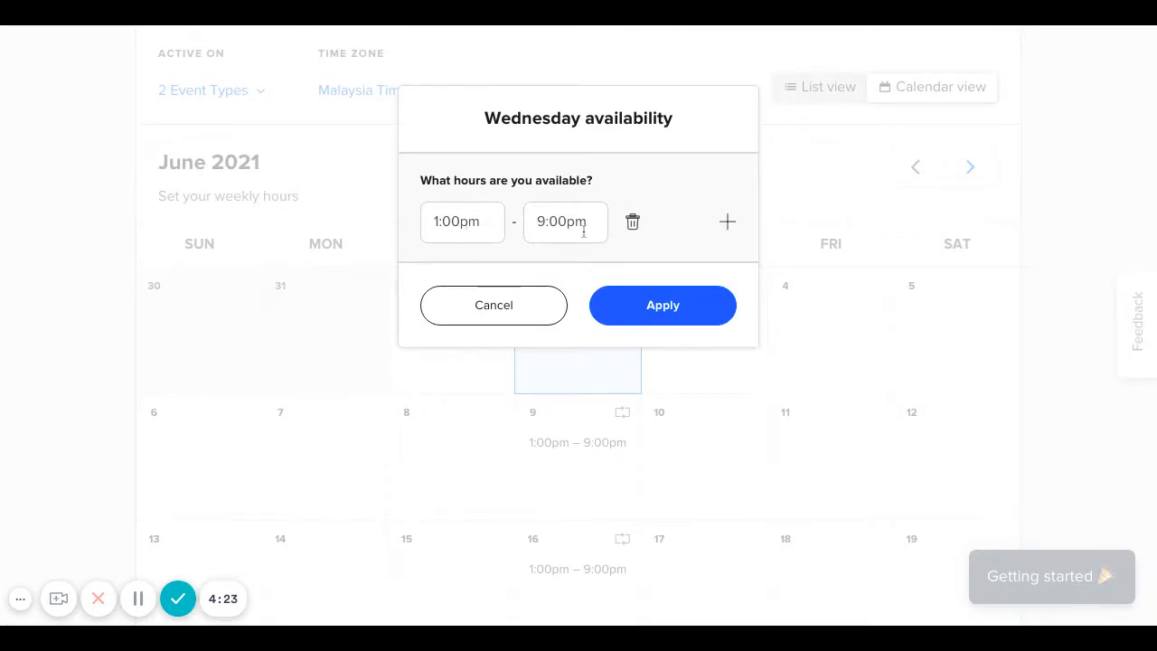
left_click(461, 223)
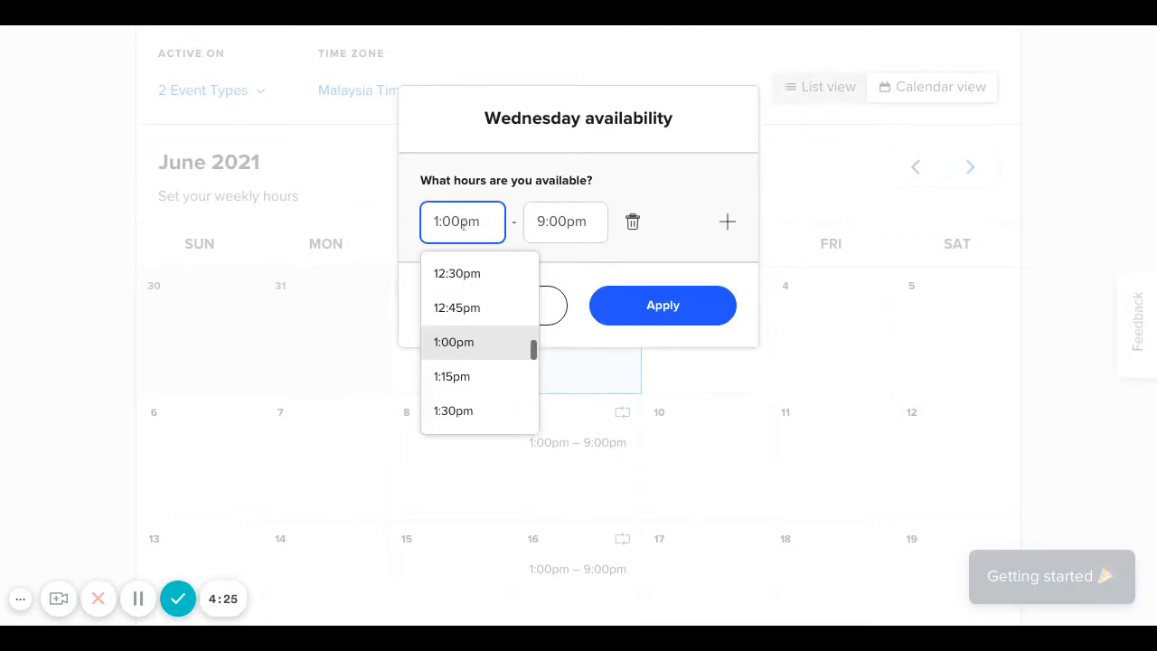
key("BackSpace")
key("BackSpace")
key("BackSpace")
key("BackSpace")
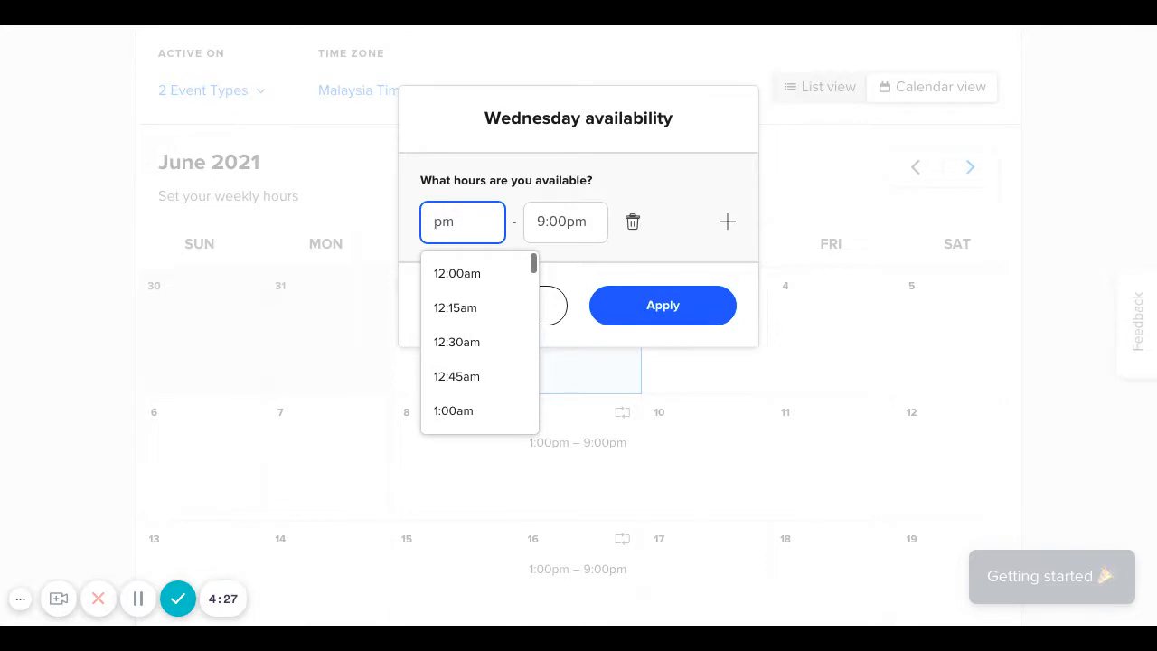
type("4")
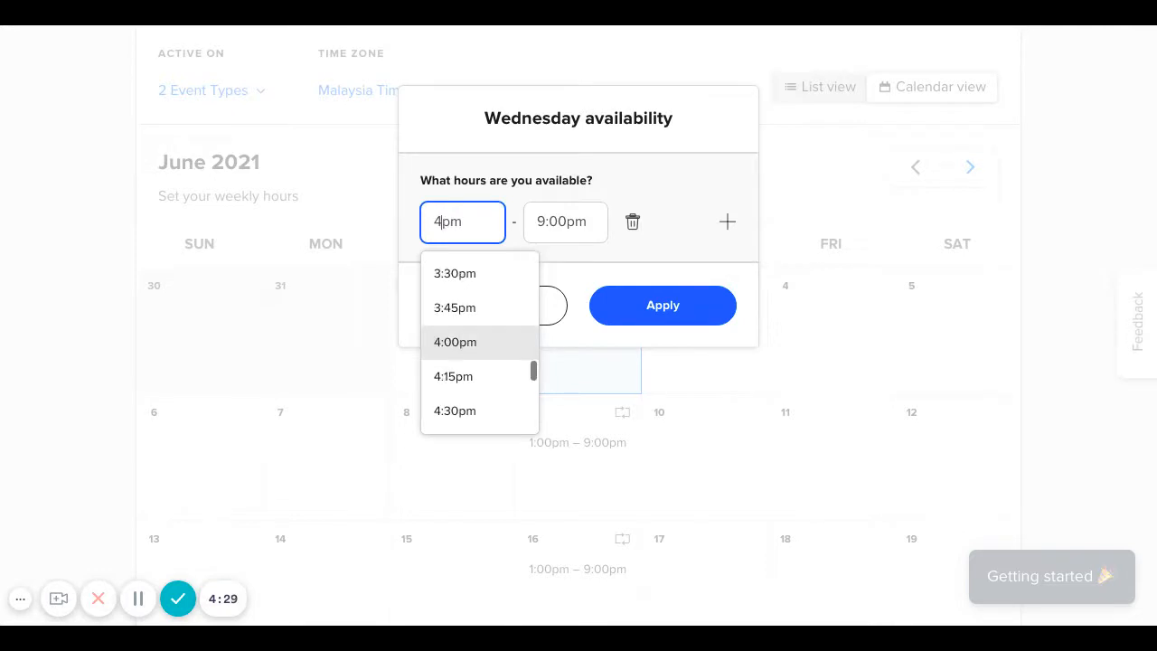
left_click(545, 222)
key("BackSpace")
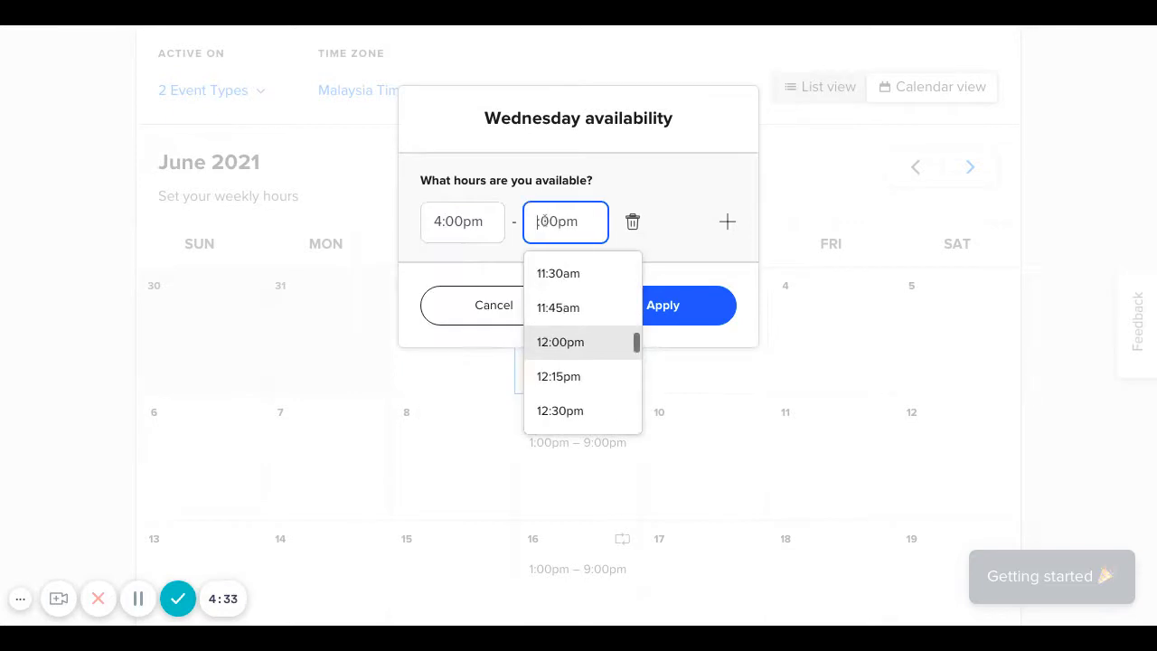
type("5")
left_click(723, 271)
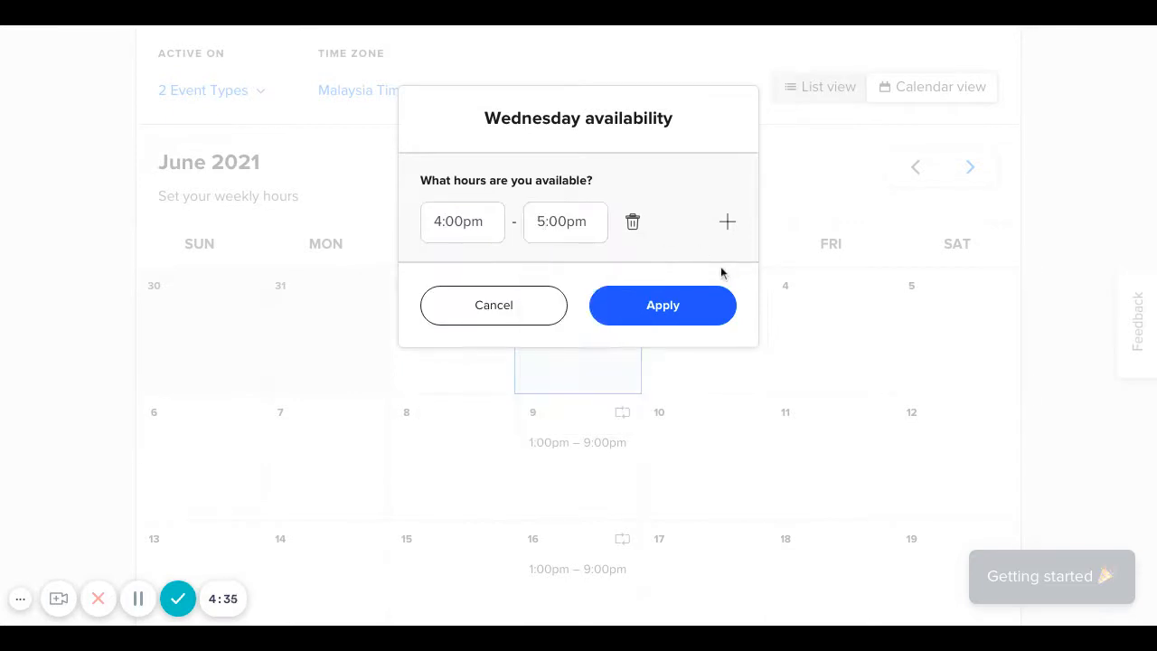
left_click(673, 323)
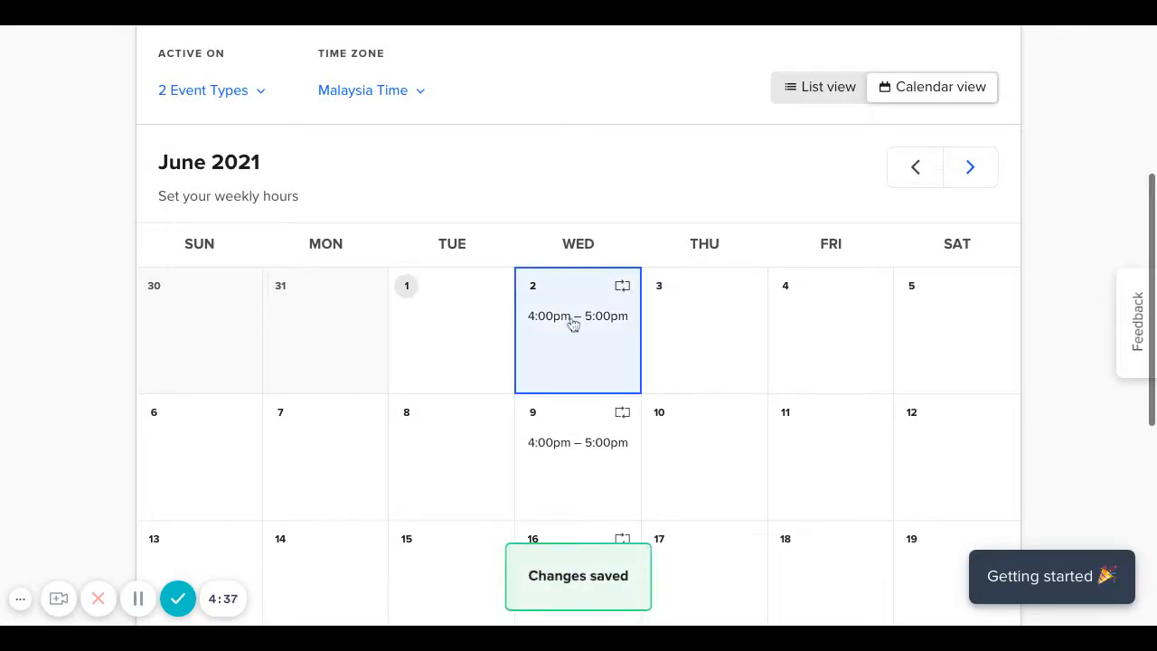
scroll(602, 439, "down", 3)
scroll(602, 439, "down", 2)
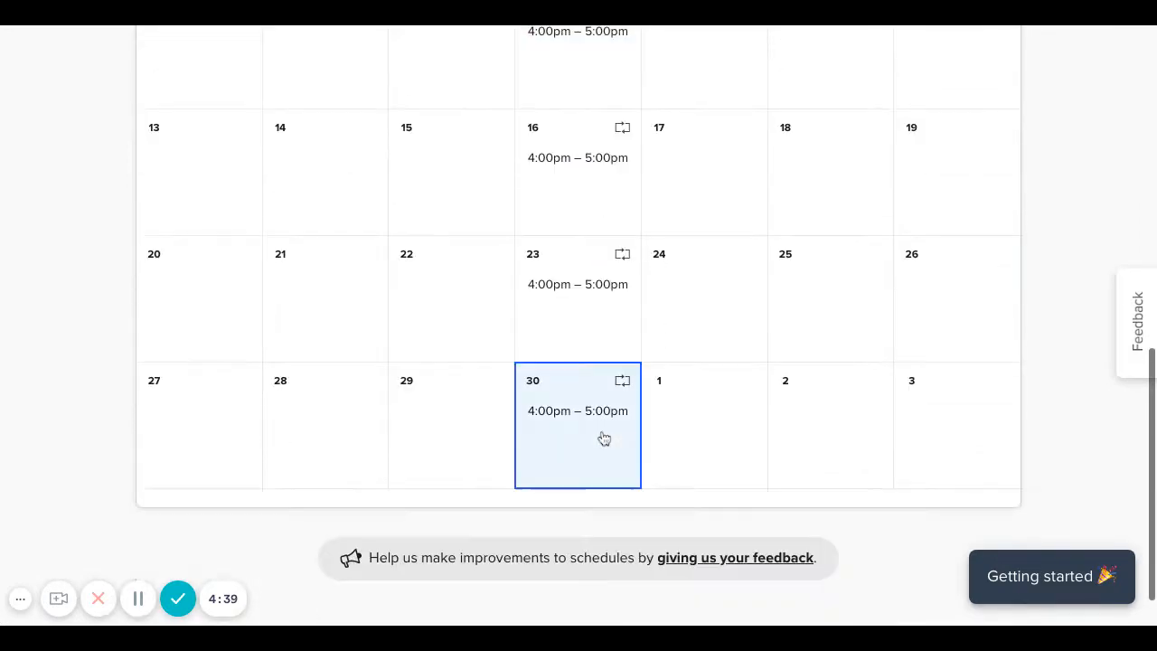
scroll(602, 440, "up", 8)
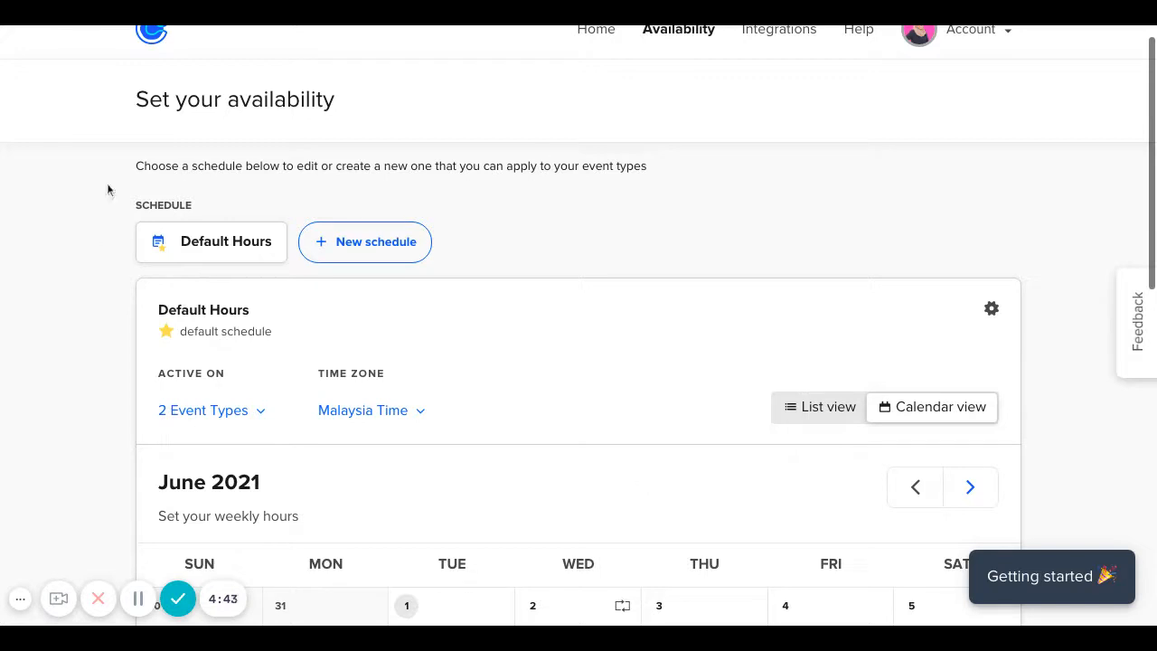
scroll(408, 377, "down", 5)
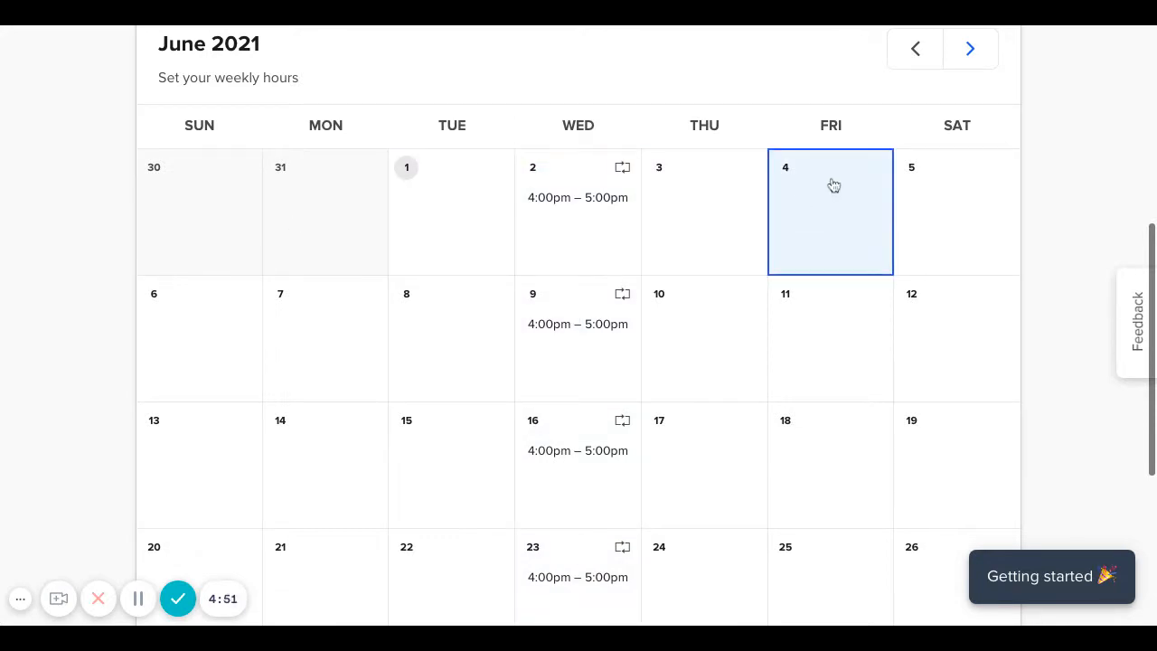
left_click(826, 209)
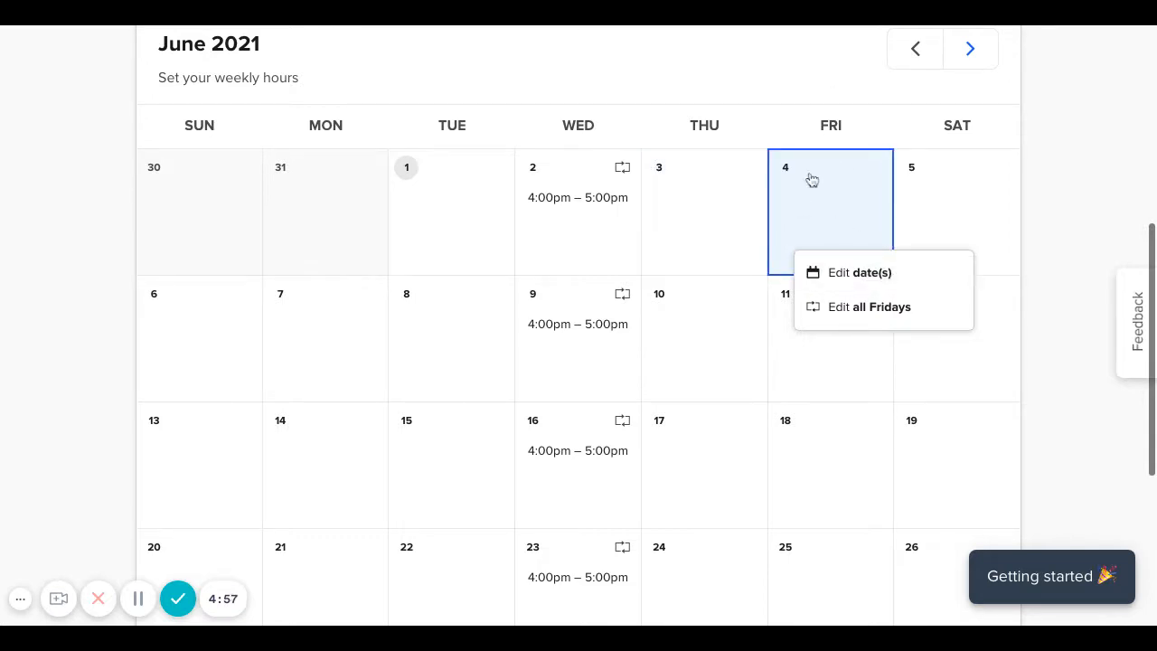
left_click(844, 280)
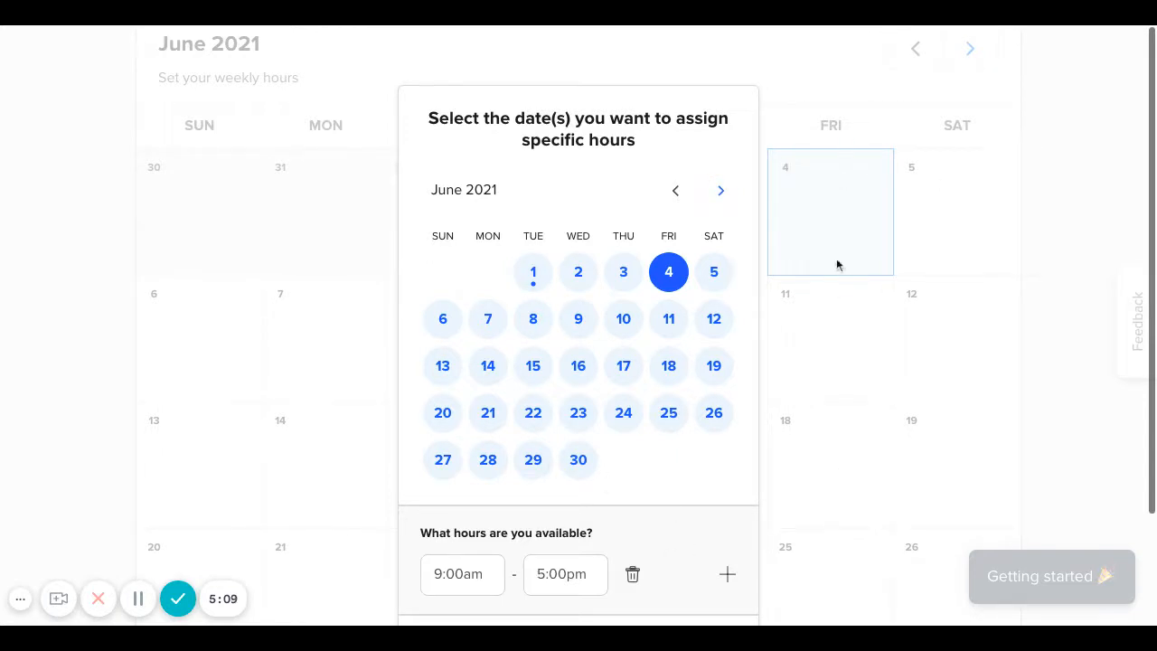
scroll(869, 364, "down", 2)
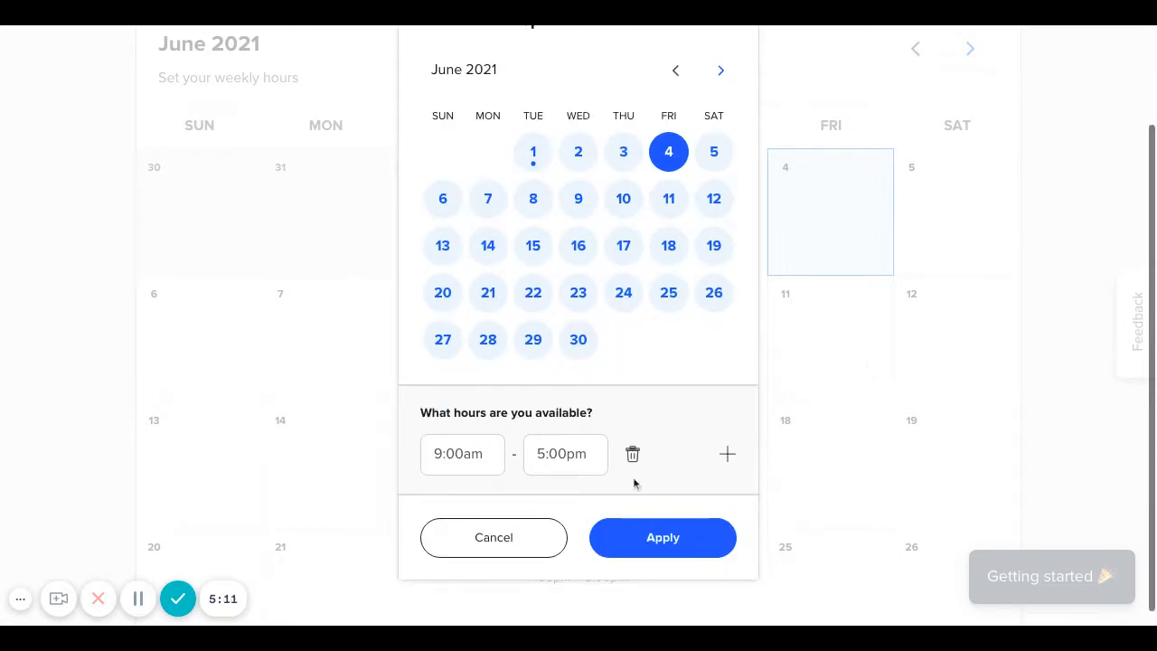
left_click(503, 546)
scroll(764, 416, "up", 5)
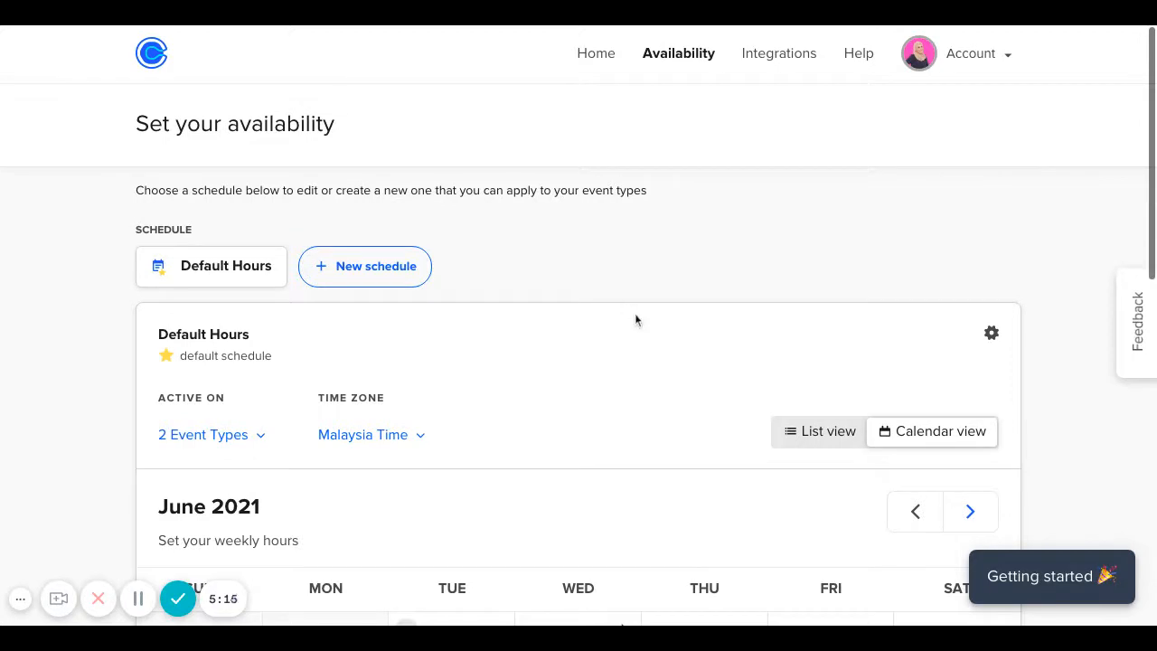
scroll(634, 319, "down", 2)
scroll(634, 319, "up", 2)
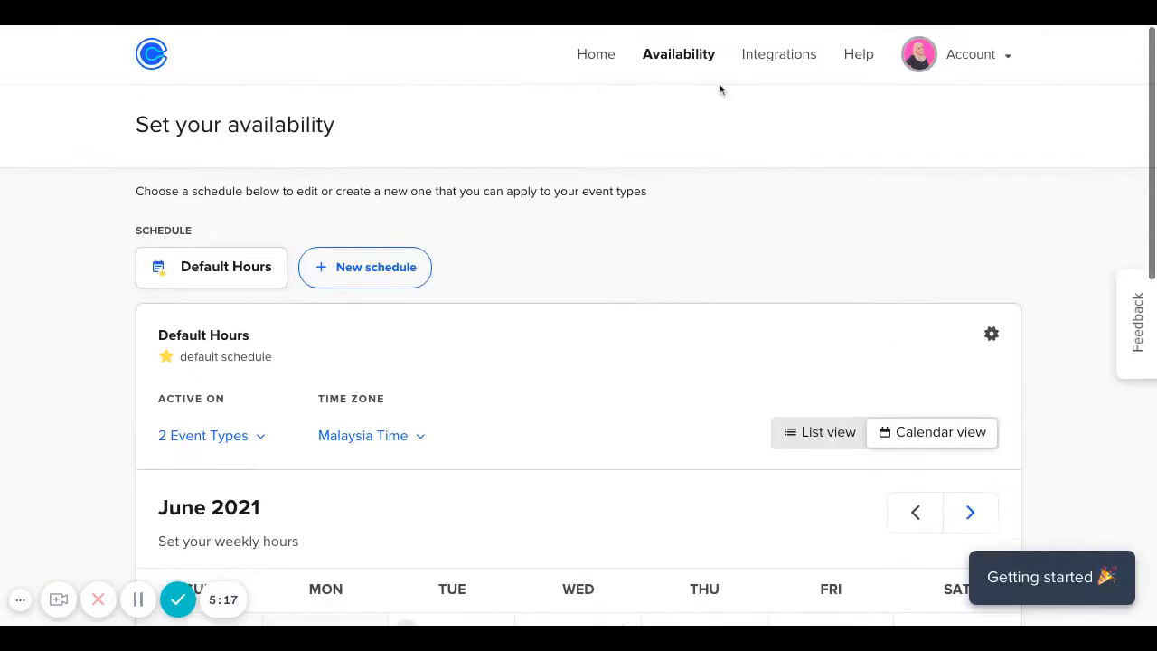
On the Event Types home page, turn off the 45-minute Zoom event.
left_click(597, 59)
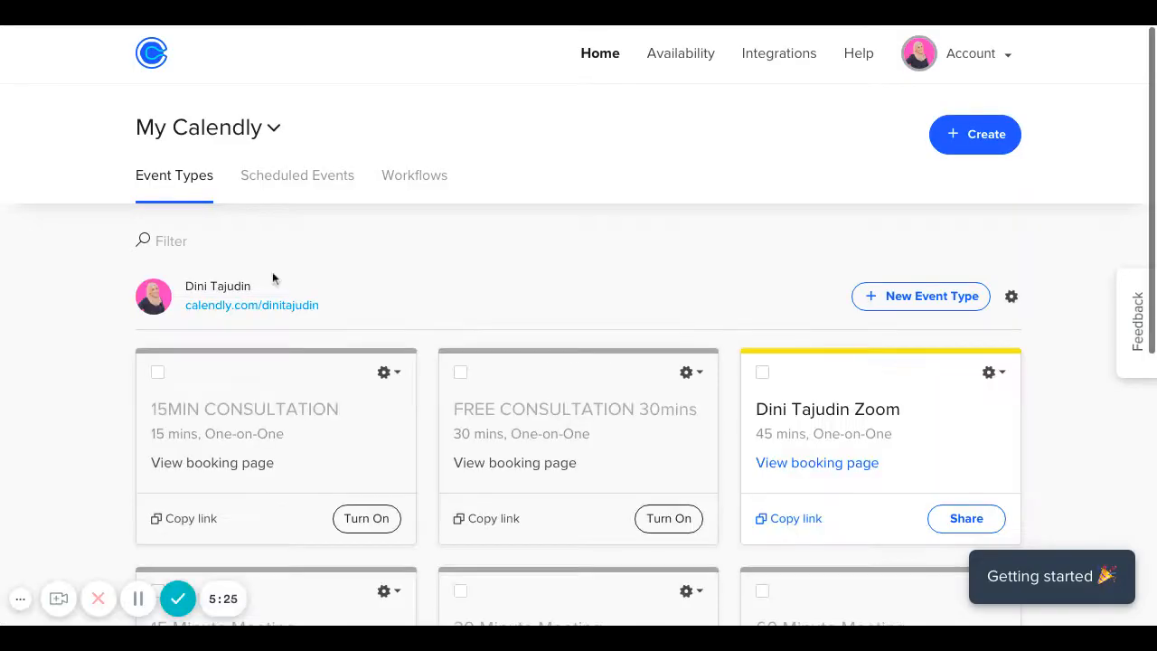
left_click(158, 372)
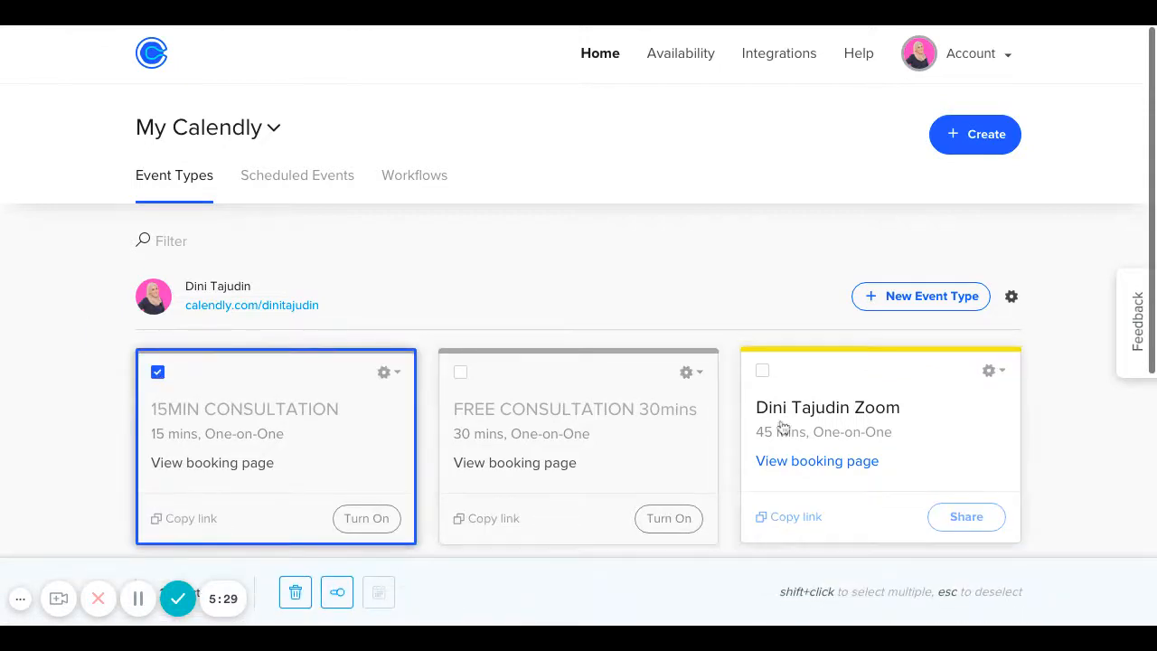
left_click(996, 377, "shift")
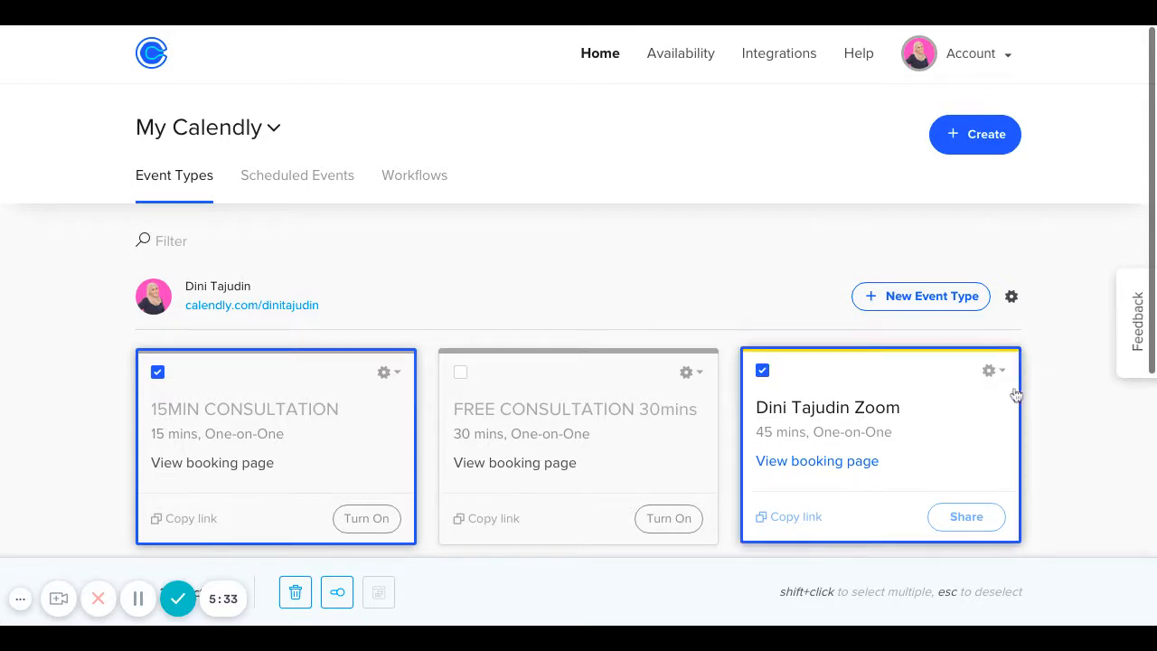
left_click(762, 371)
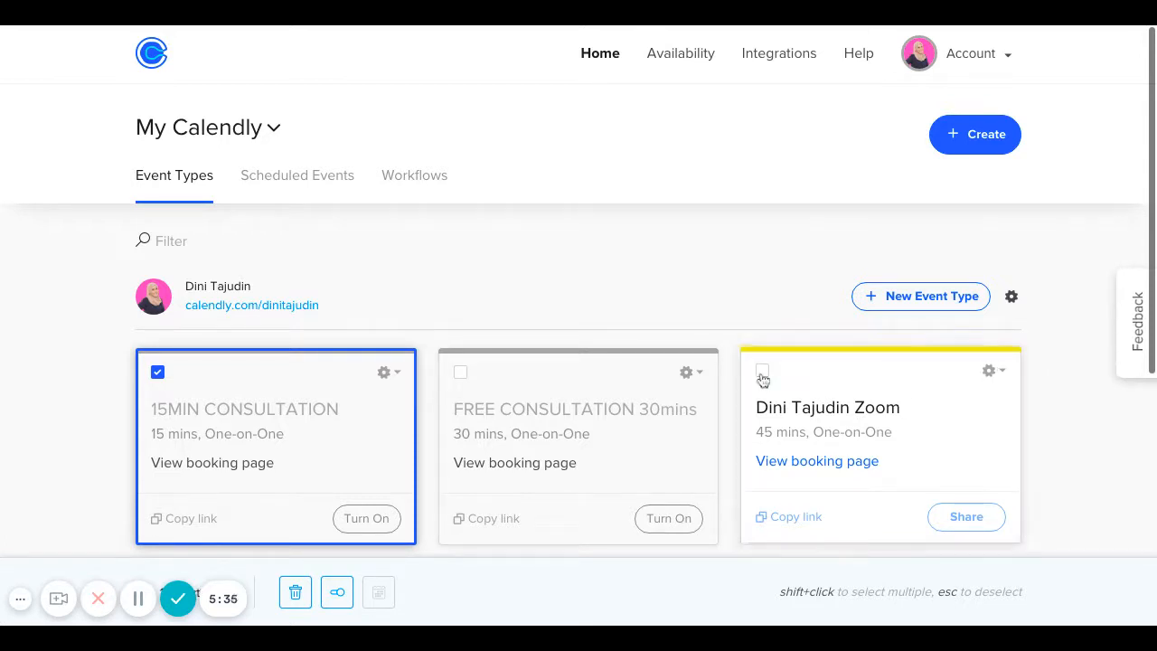
left_click(157, 371)
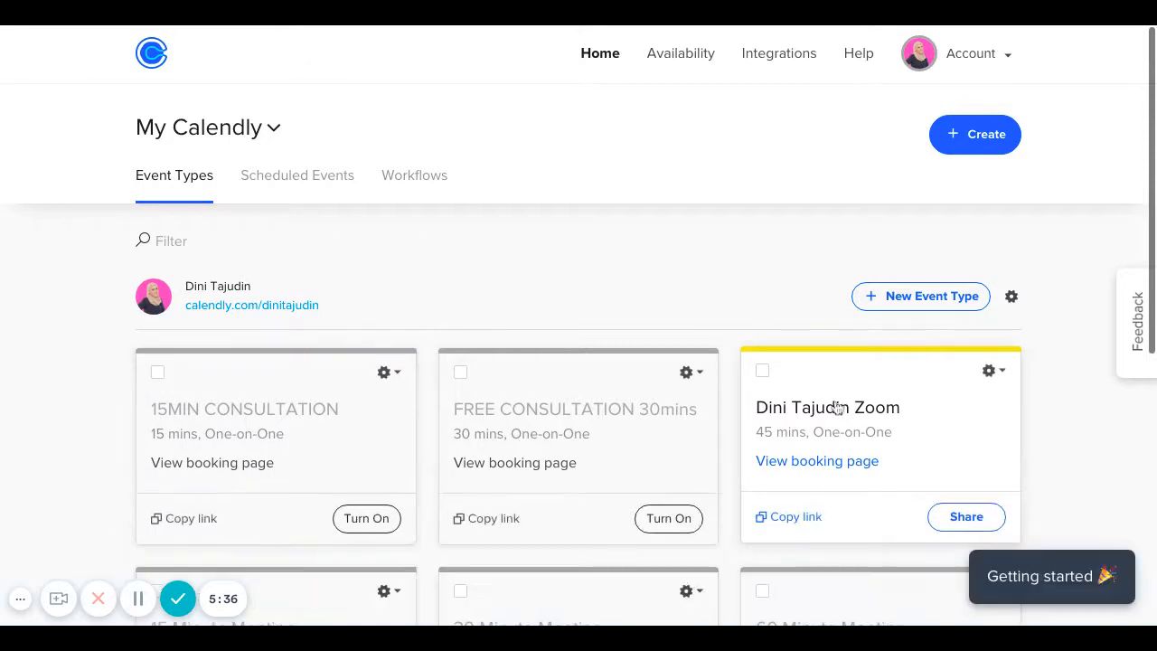
left_click(1005, 372)
scroll(1005, 376, "down", 1)
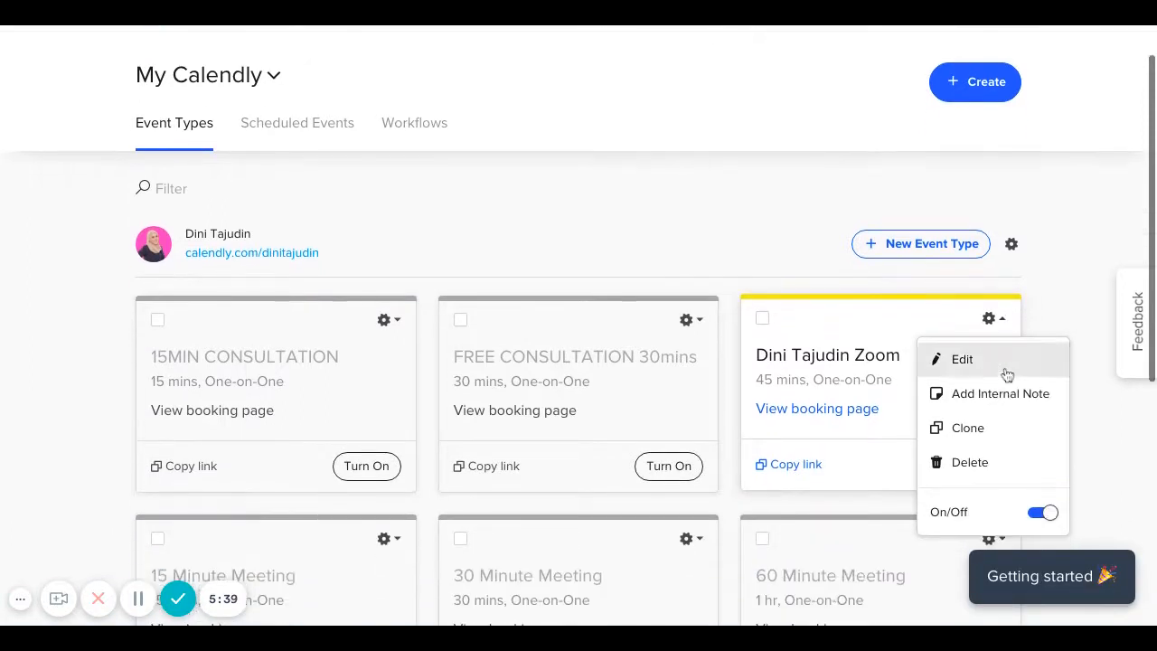
left_click(1043, 513)
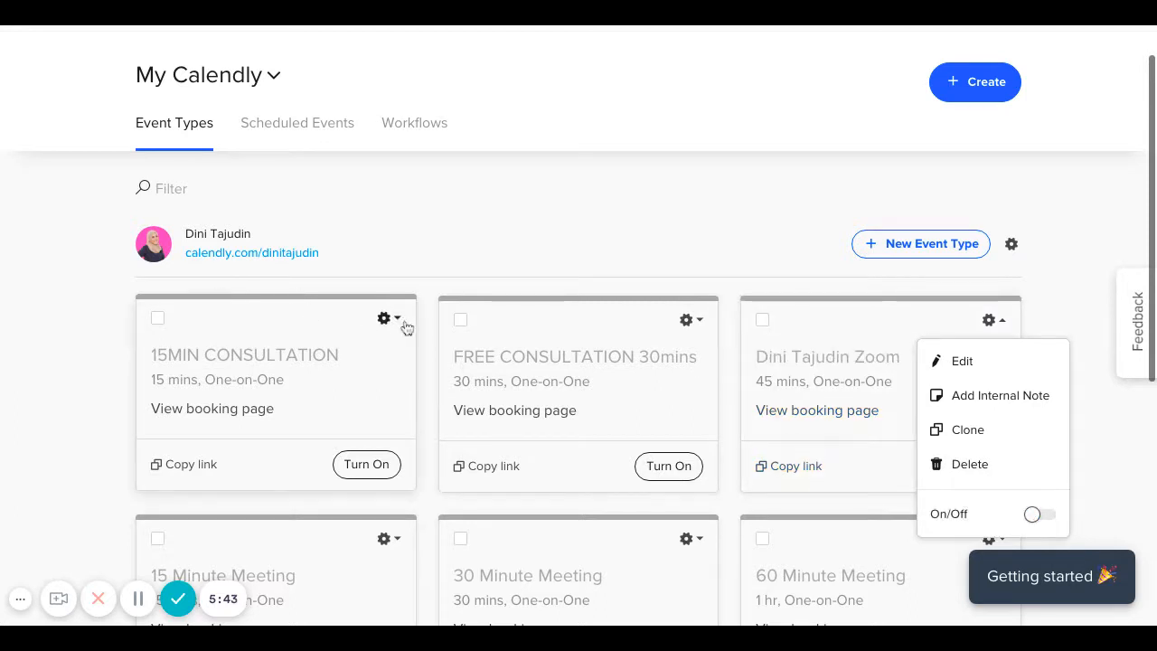
Turn on 15MIN CONSULTATION and copy its booking link.
left_click(378, 465)
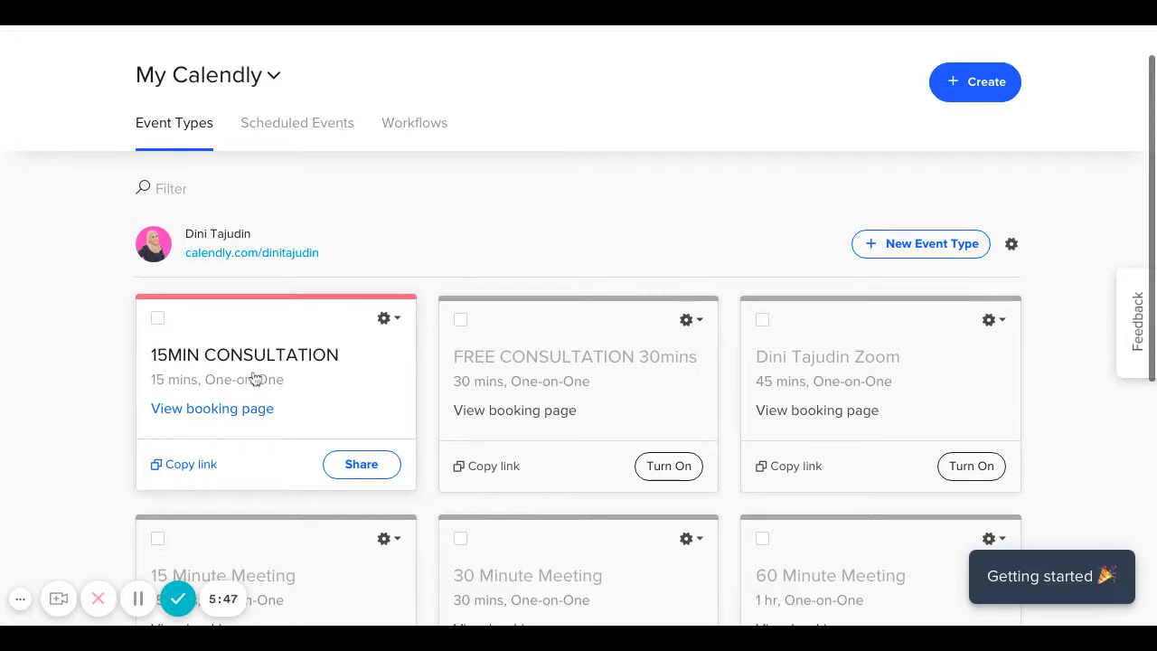
left_click(184, 466)
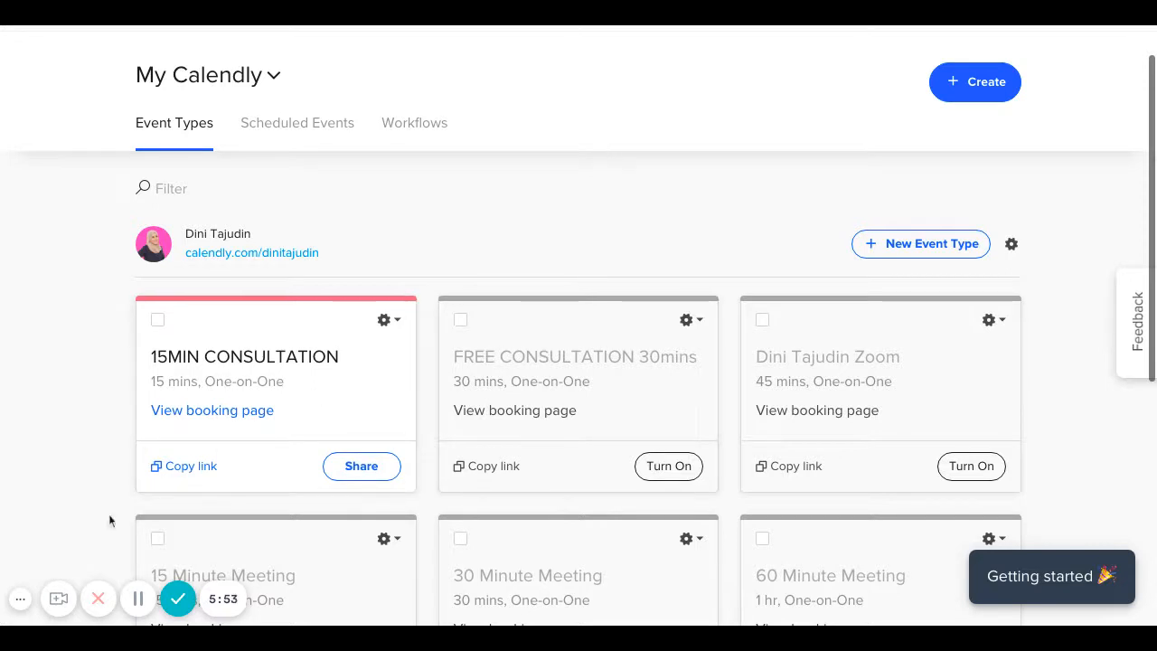
left_click(192, 468)
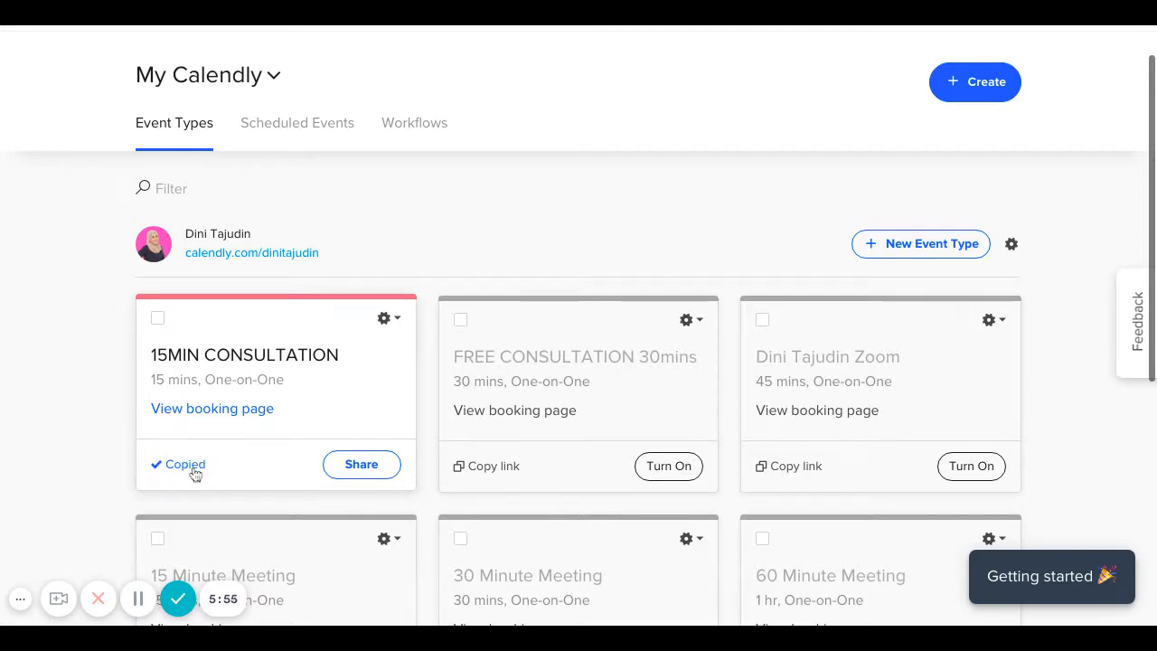